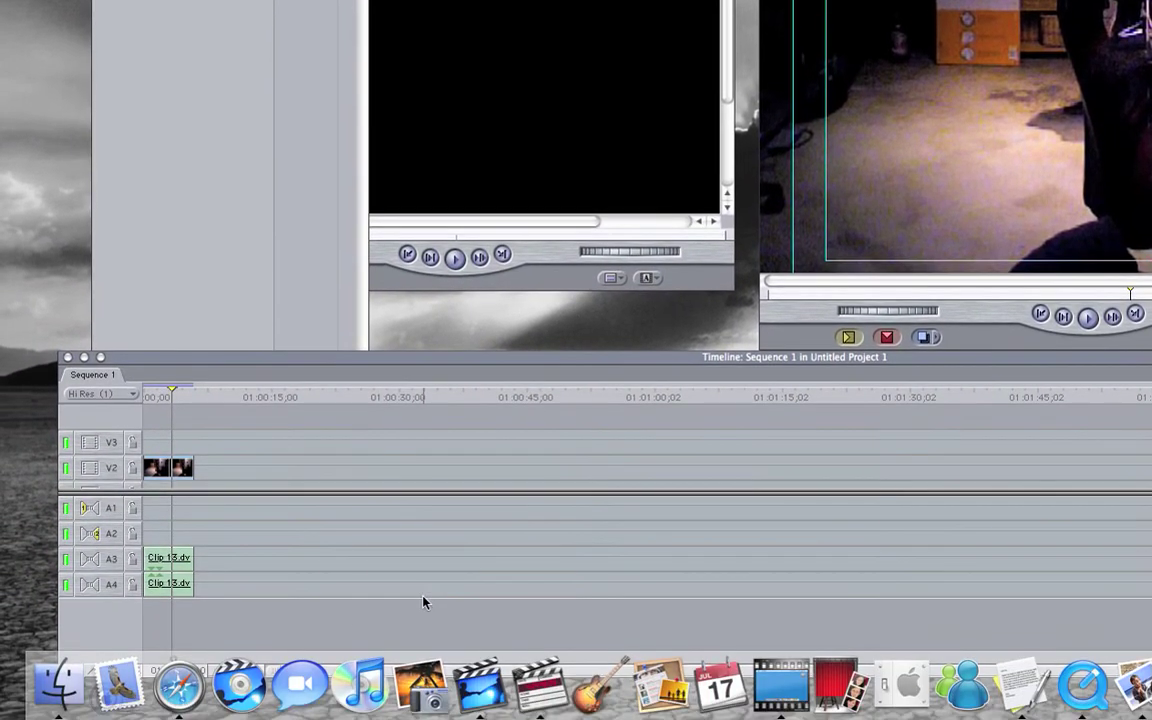
# - Switch to Safari and look through the free clips on the Unit K Stock Footage Page 2
pyautogui.click(190, 665)
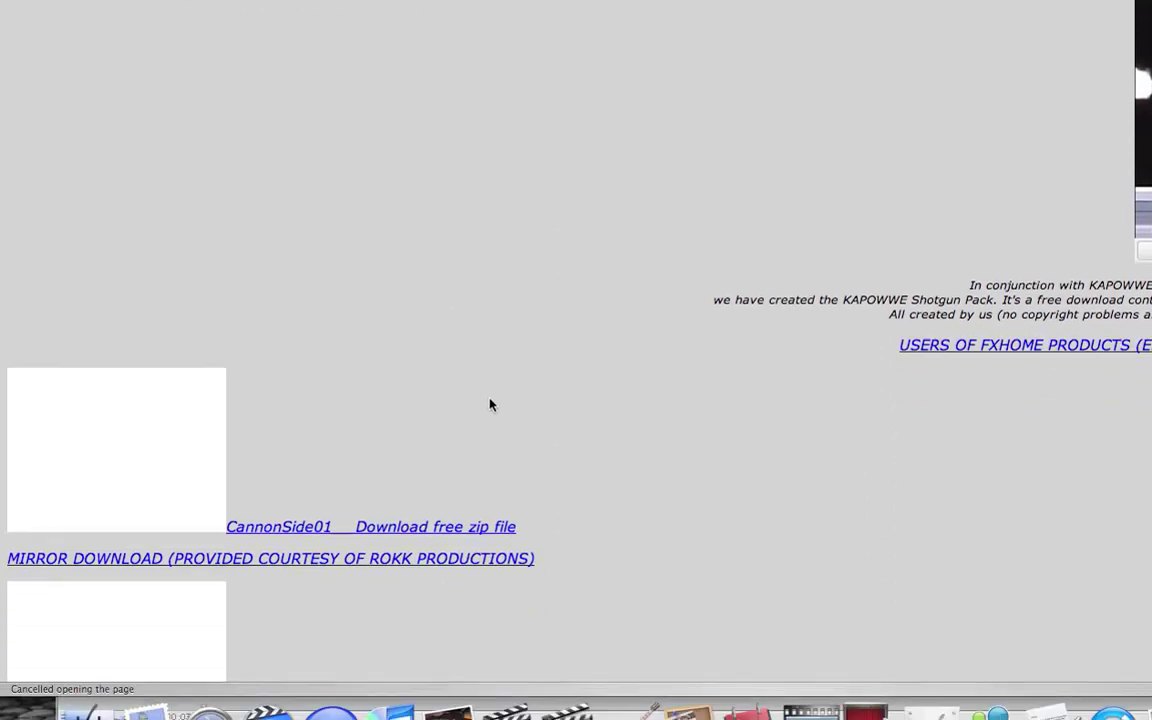
pyautogui.scroll(-5, 488, 375)
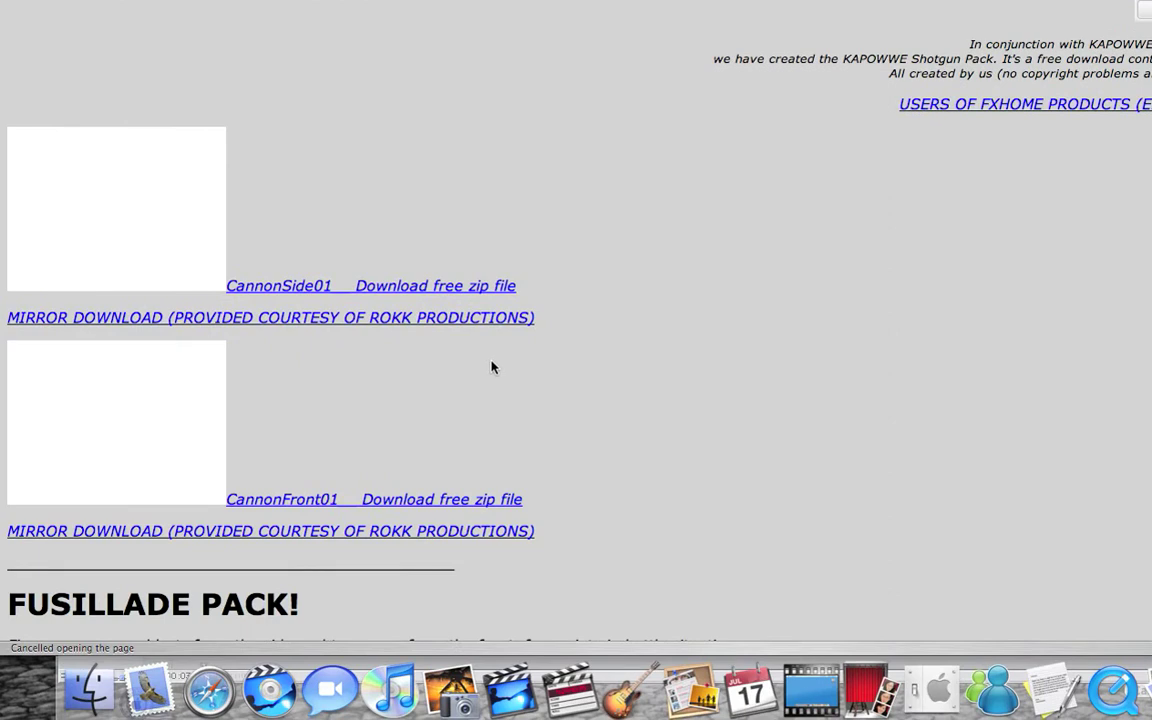
pyautogui.scroll(-20, 548, 361)
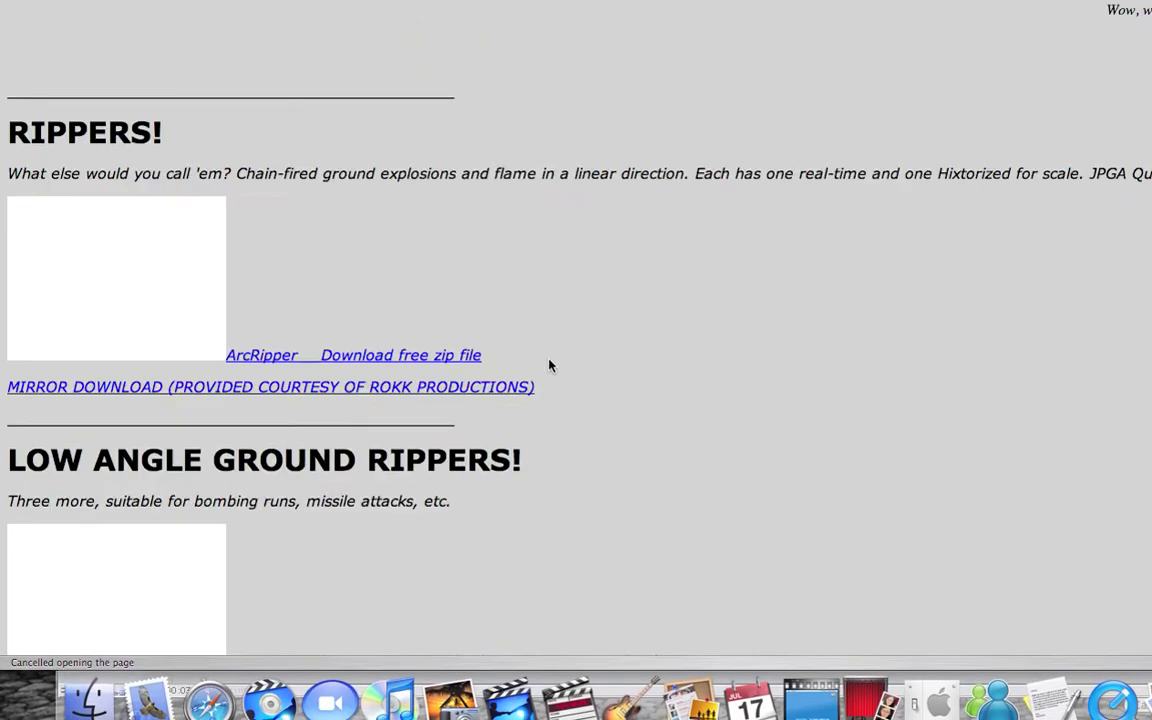
pyautogui.scroll(20, 548, 365)
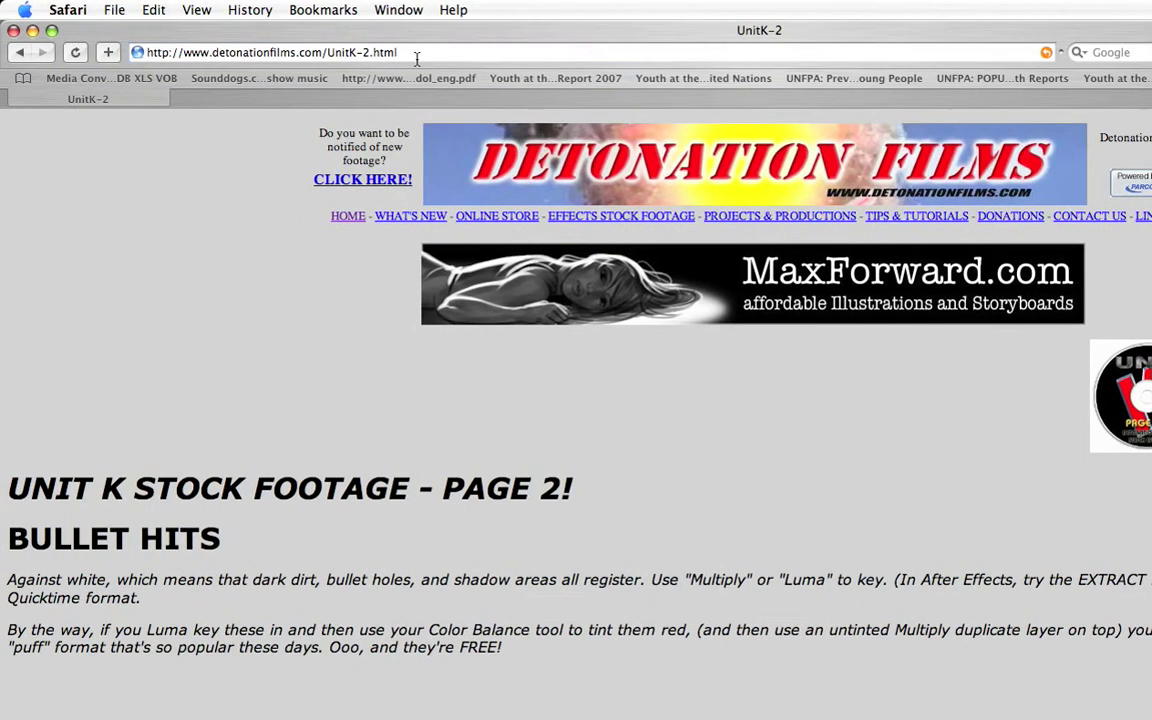
# - Load the detonationfilms.com home page and enter the site's Effects Stock Footage section
pyautogui.click(417, 52)
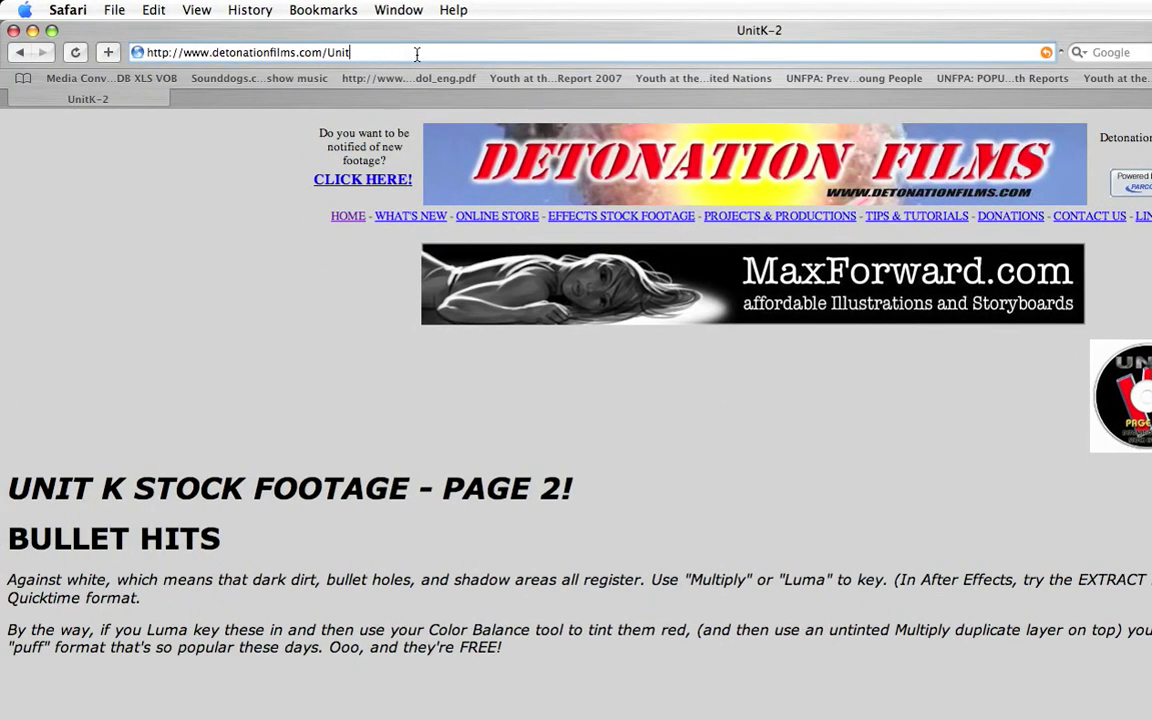
pyautogui.press('Return')
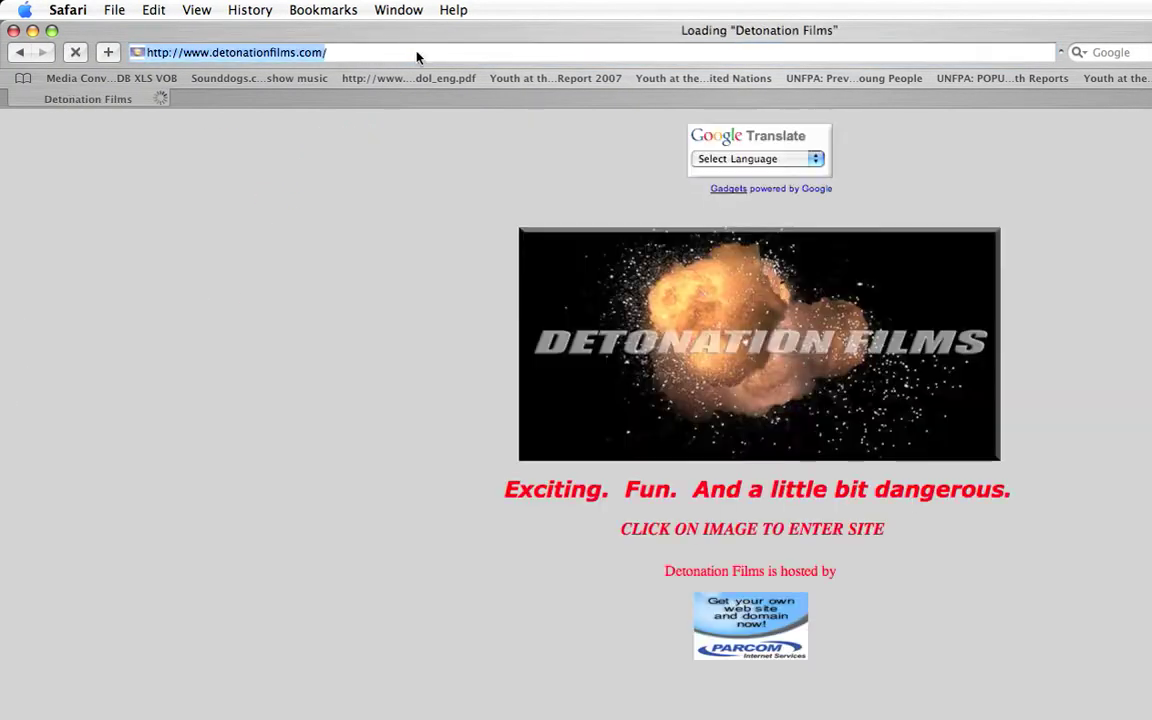
pyautogui.click(690, 375)
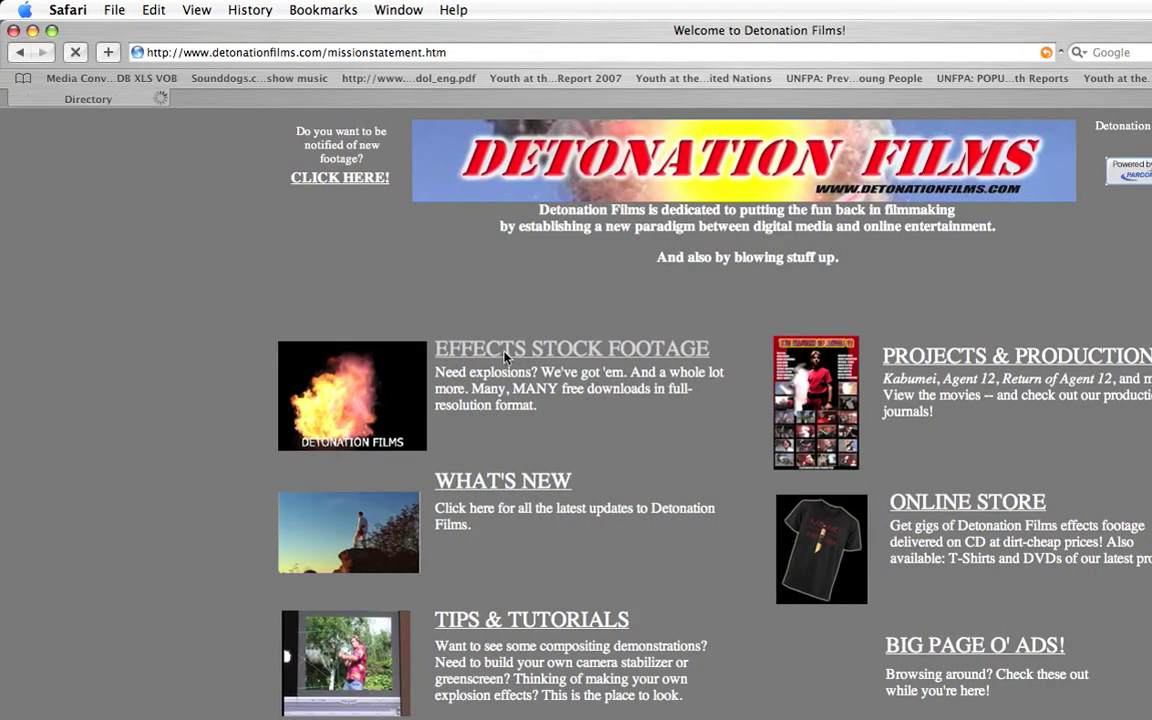
# - Find Muzzle Flashes and Gun Effects in the stock footage directory and open its Page K-2 link
pyautogui.scroll(-10, 82, 406)
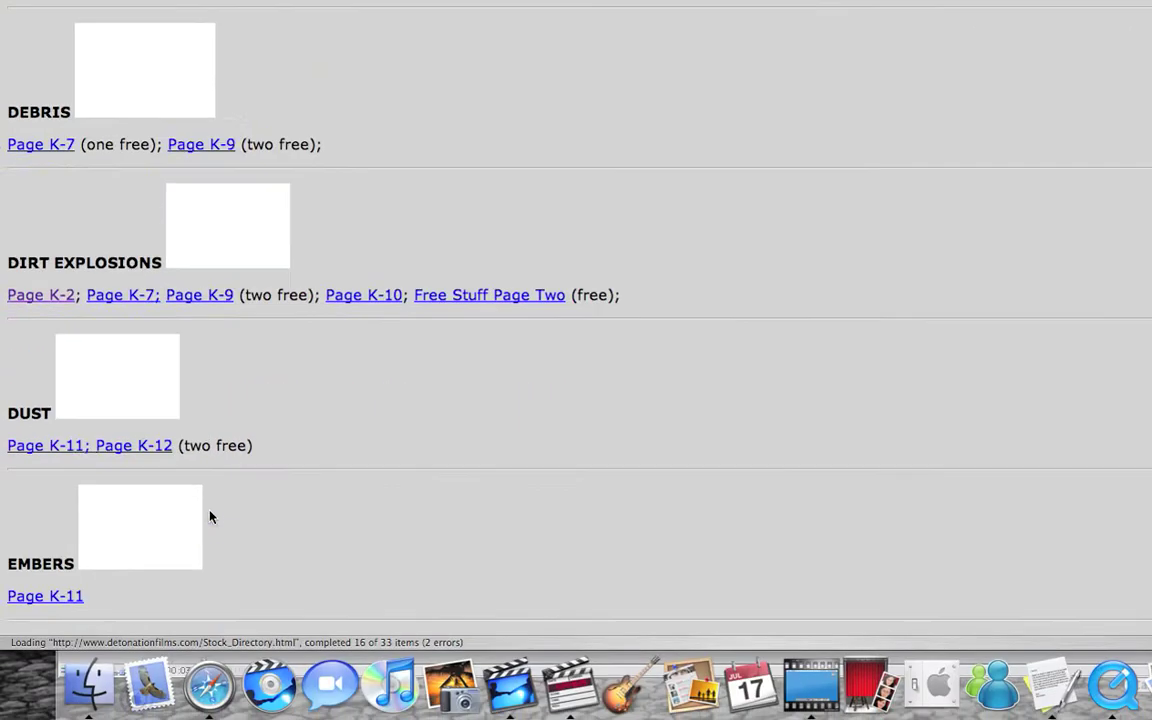
pyautogui.scroll(-5, 210, 517)
pyautogui.scroll(-1, 212, 517)
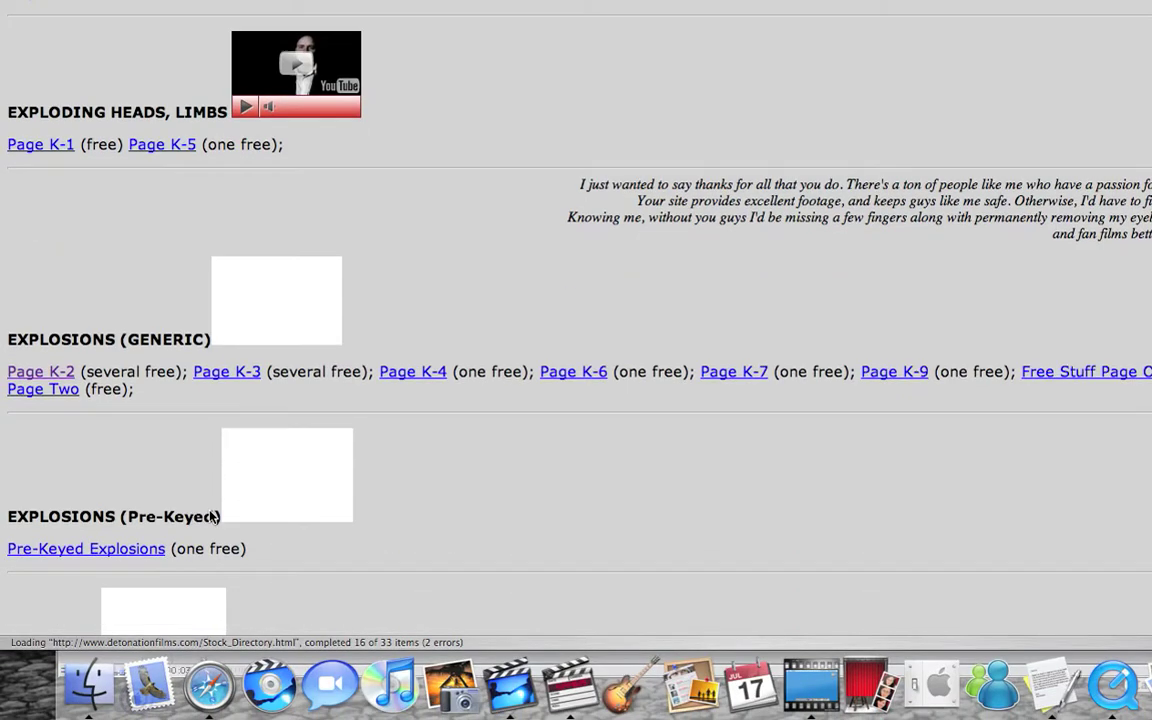
pyautogui.scroll(-10, 211, 517)
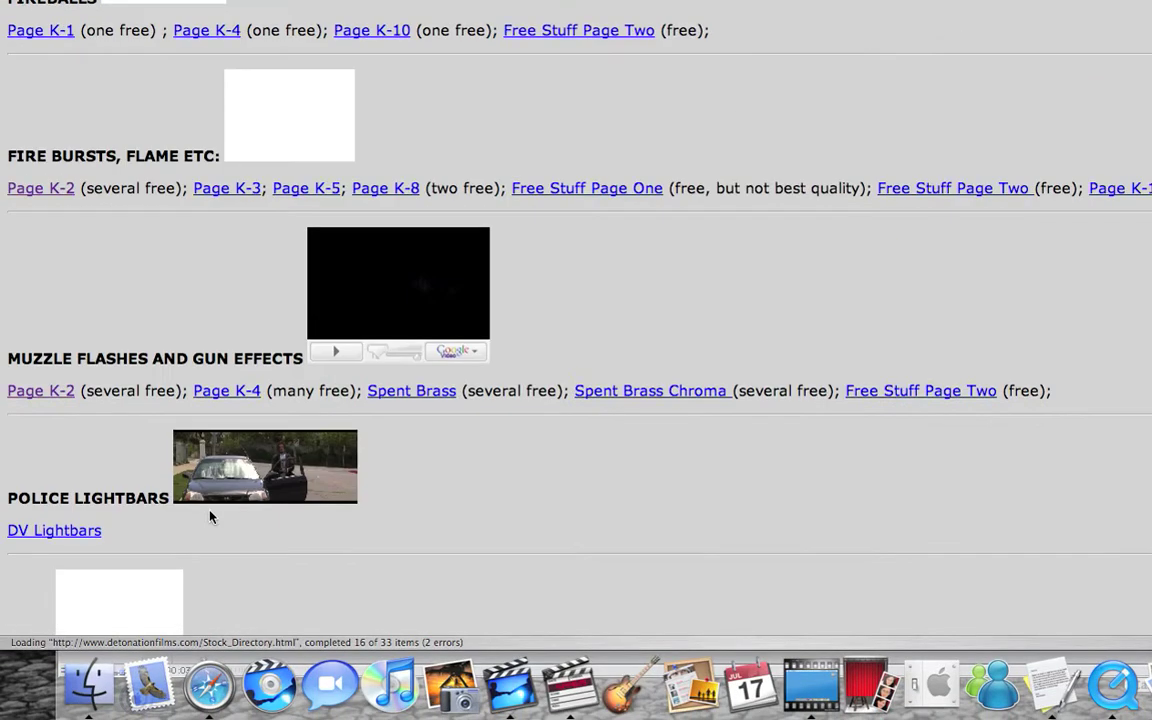
pyautogui.scroll(-5, 210, 517)
pyautogui.scroll(1, 13, 188)
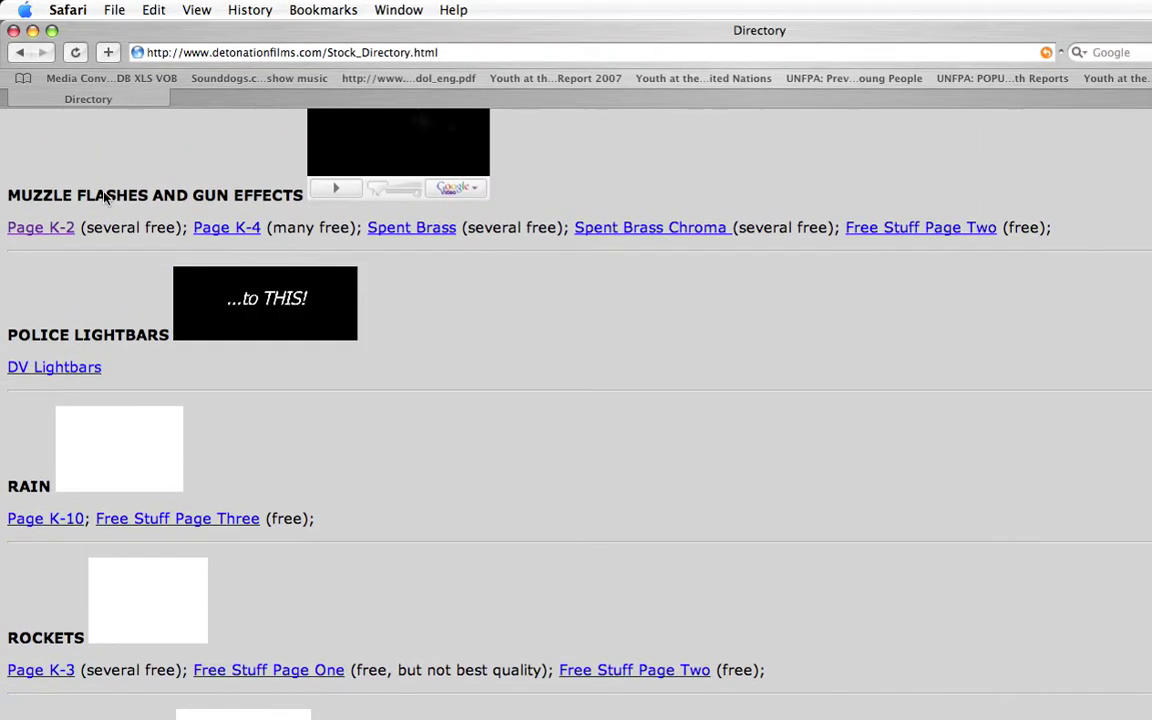
pyautogui.moveTo(19, 195); pyautogui.dragTo(283, 197)
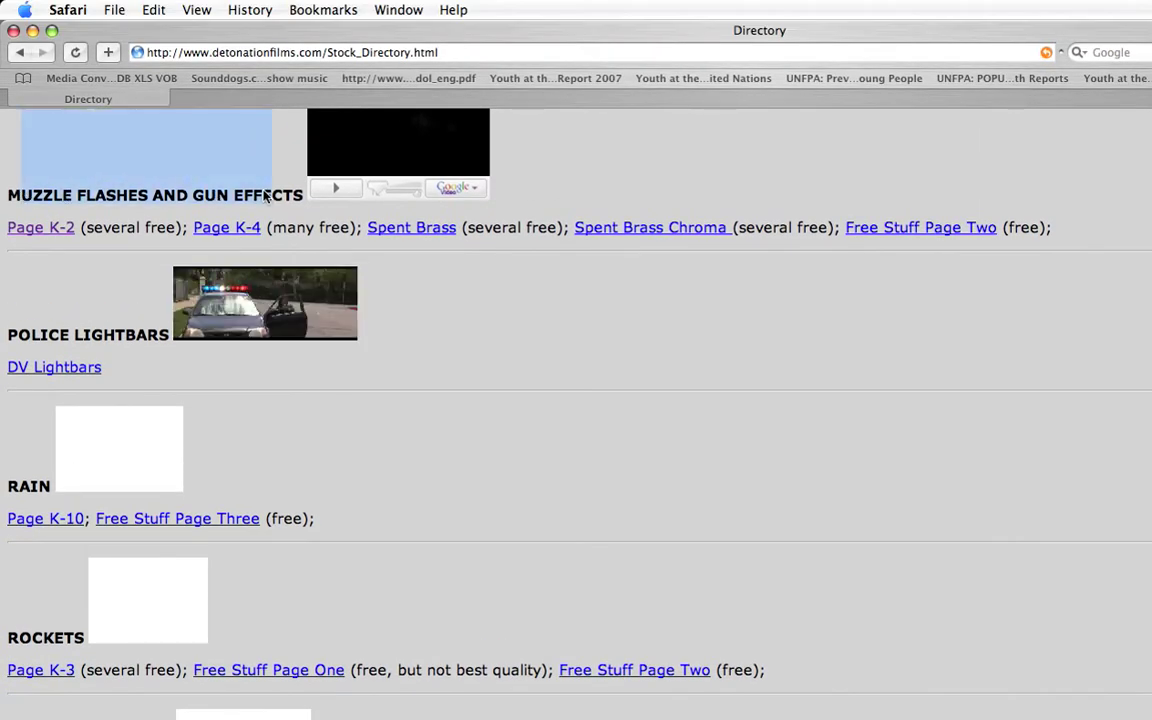
pyautogui.click(158, 207)
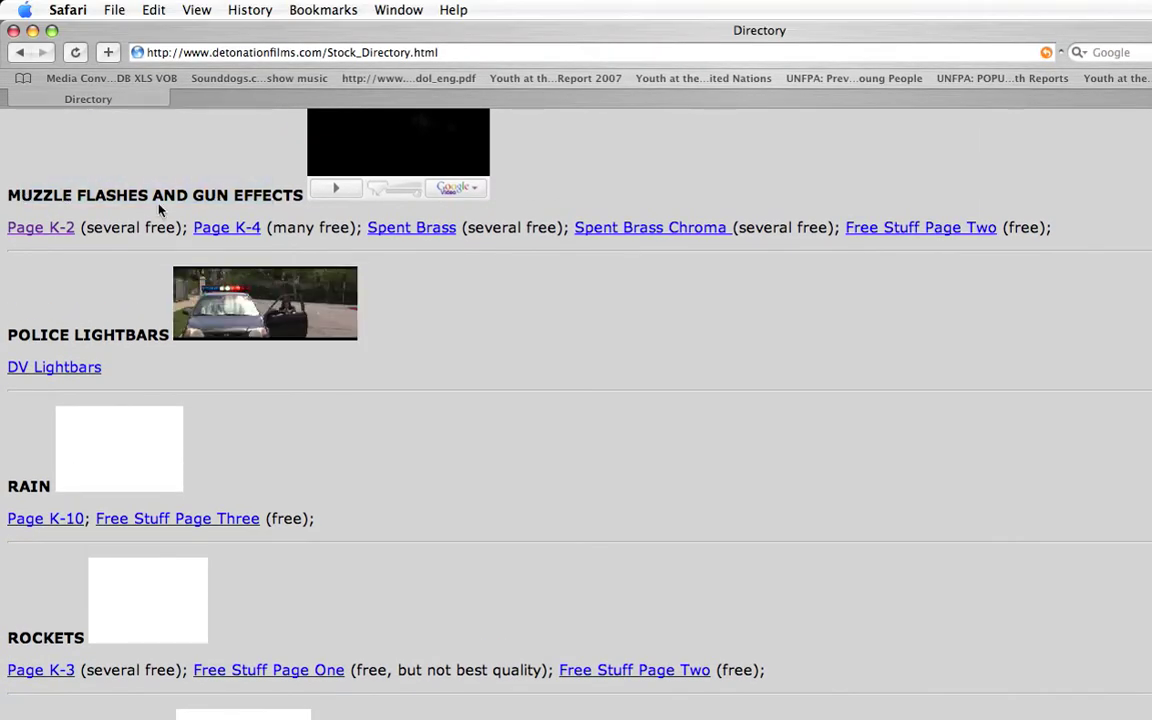
pyautogui.click(55, 230)
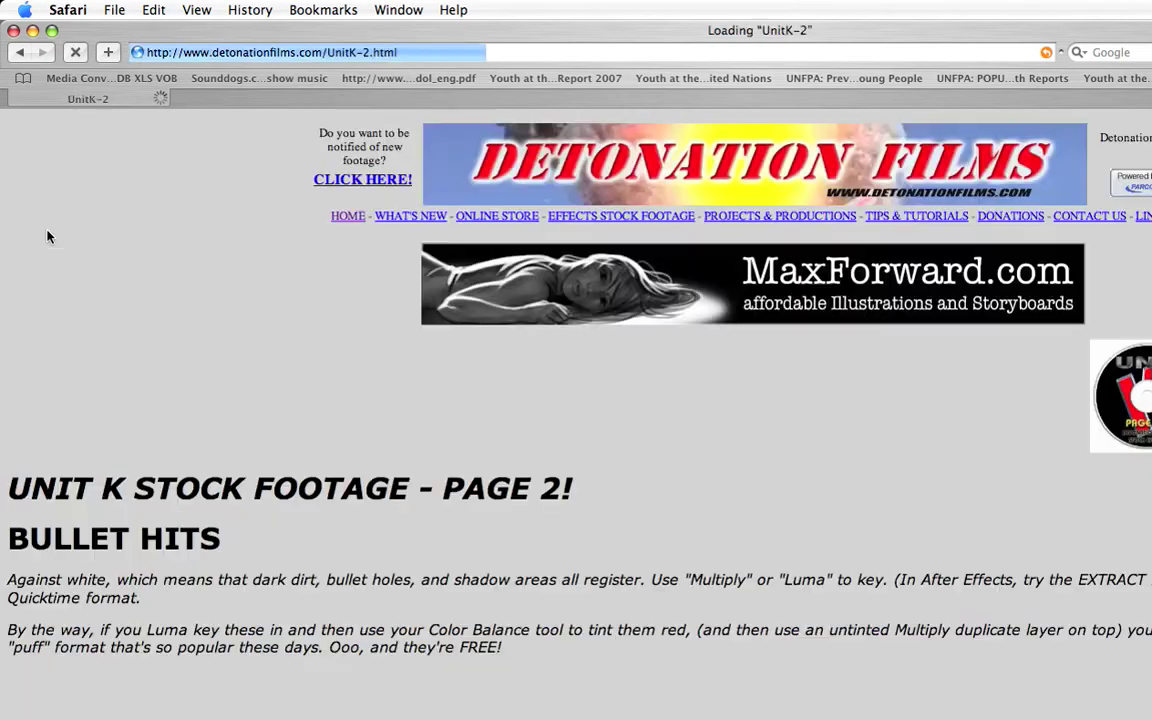
# - Find the Cannon Fire section on the Unit K page and download the free CannonSide01 zip file
pyautogui.scroll(-5, 301, 505)
pyautogui.scroll(-12, 301, 469)
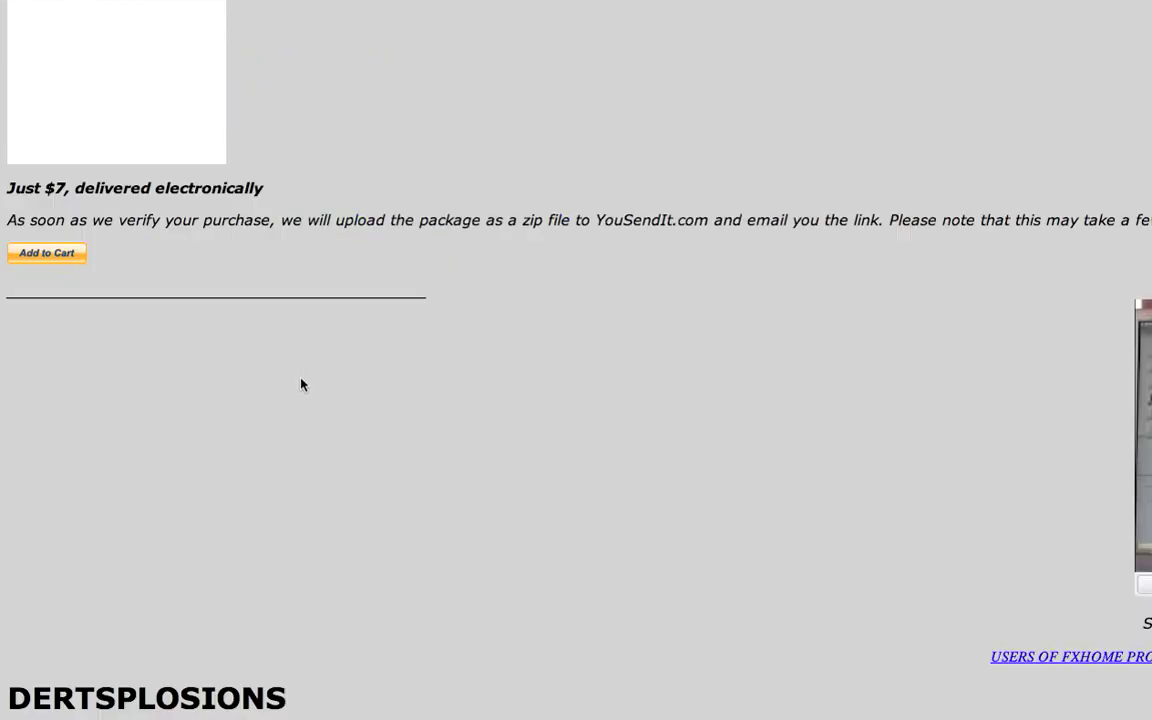
pyautogui.scroll(12, 301, 469)
pyautogui.scroll(-15, 301, 368)
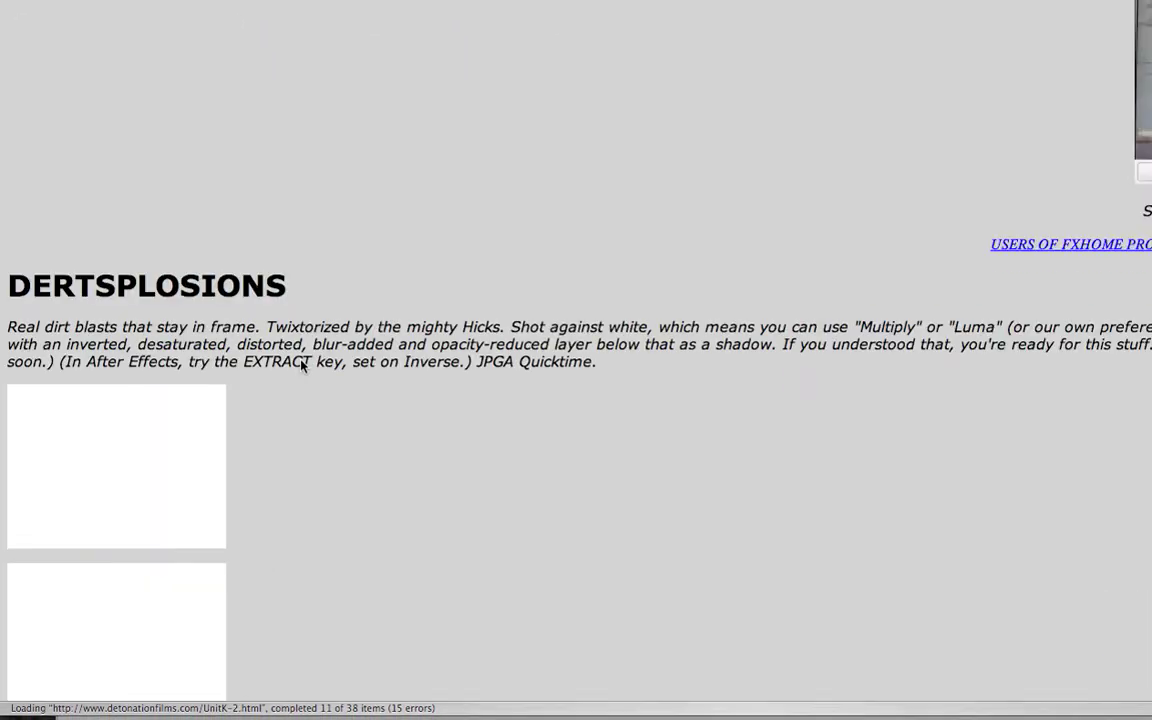
pyautogui.scroll(-3, 301, 366)
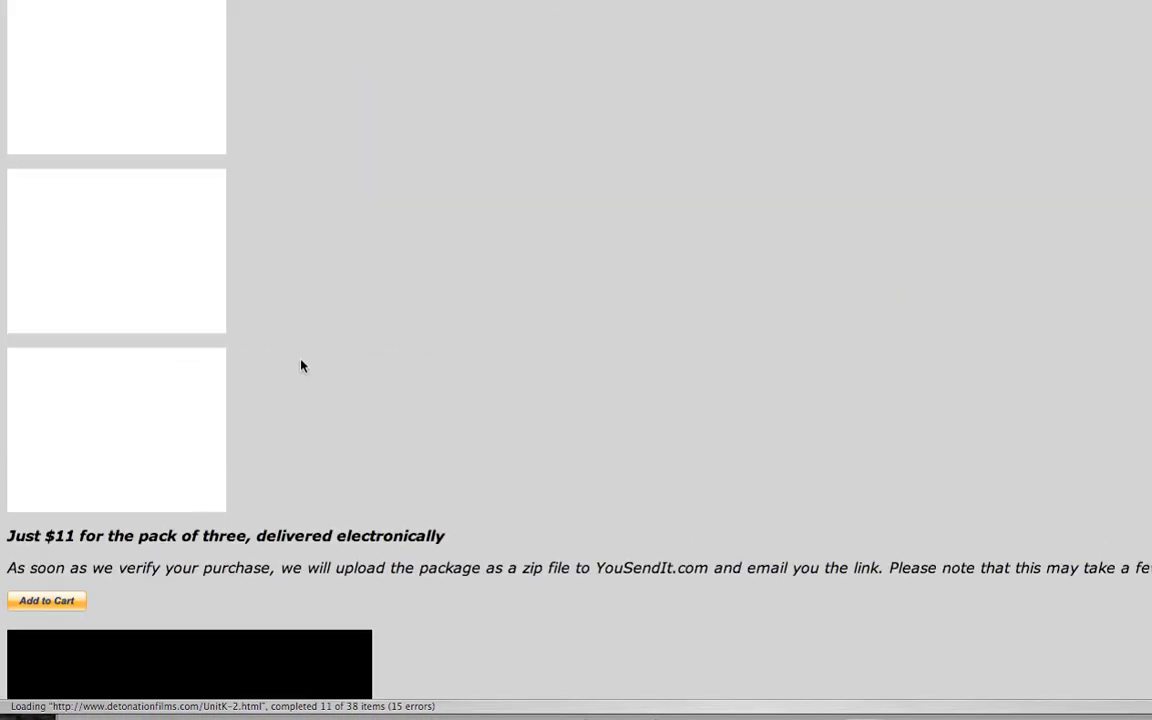
pyautogui.scroll(-10, 301, 366)
pyautogui.scroll(-15, 301, 366)
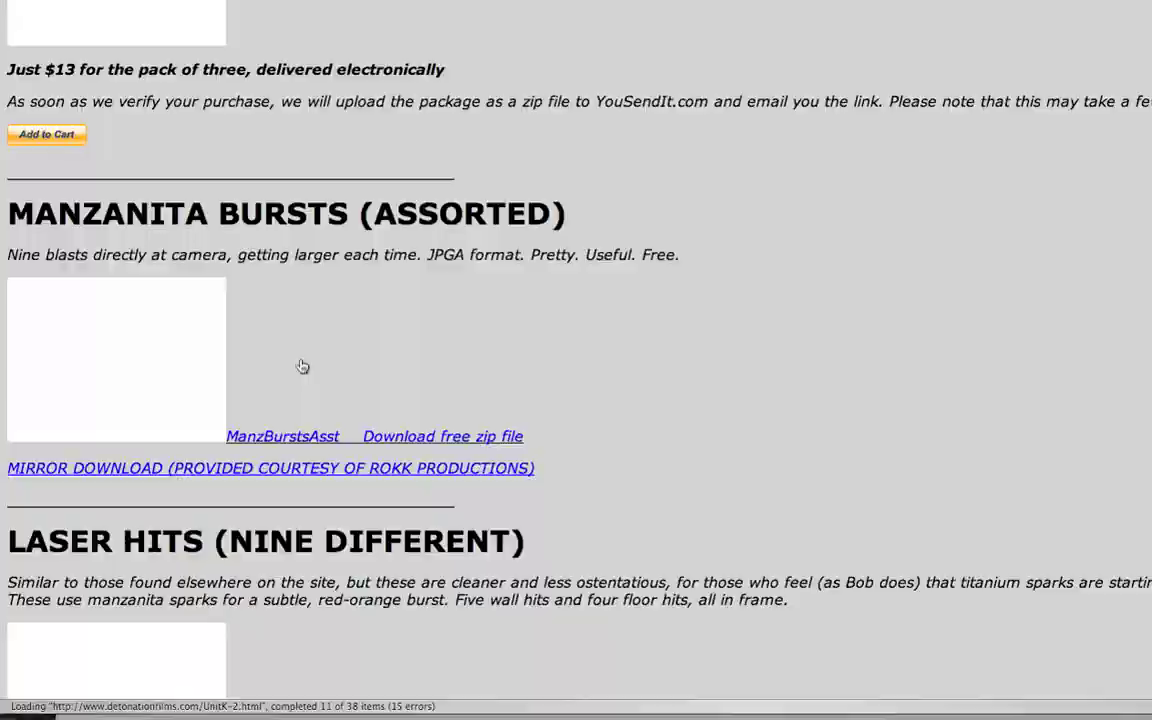
pyautogui.scroll(-7, 301, 366)
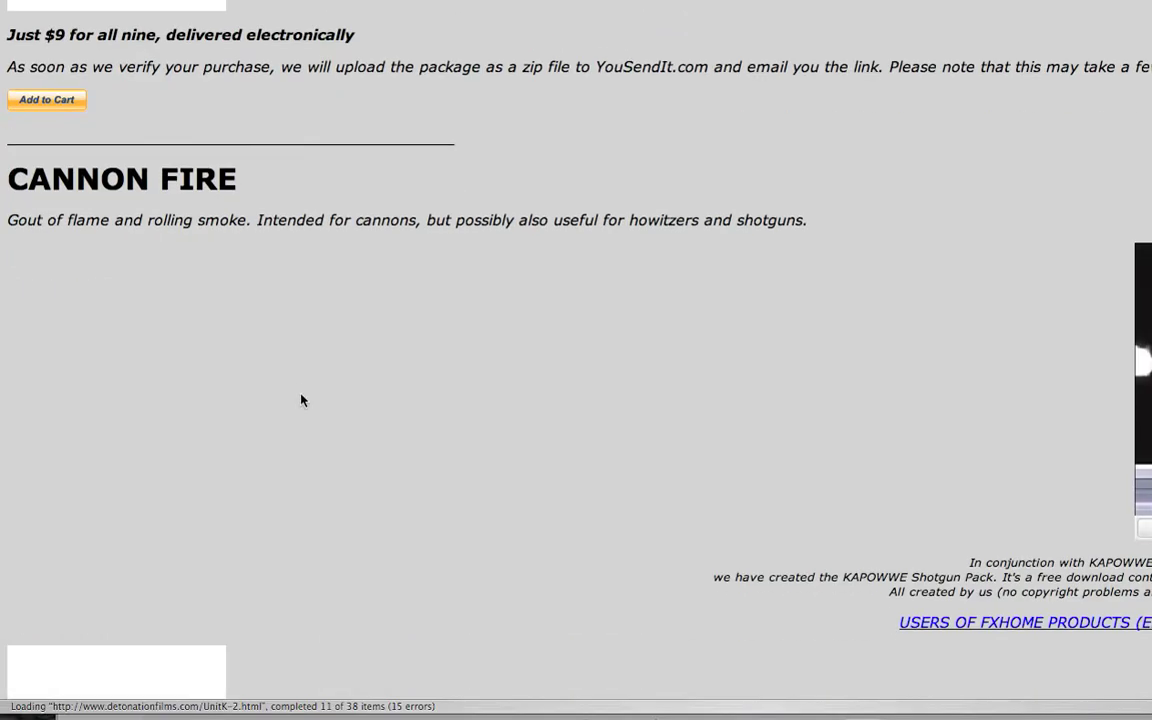
pyautogui.scroll(-8, 255, 383)
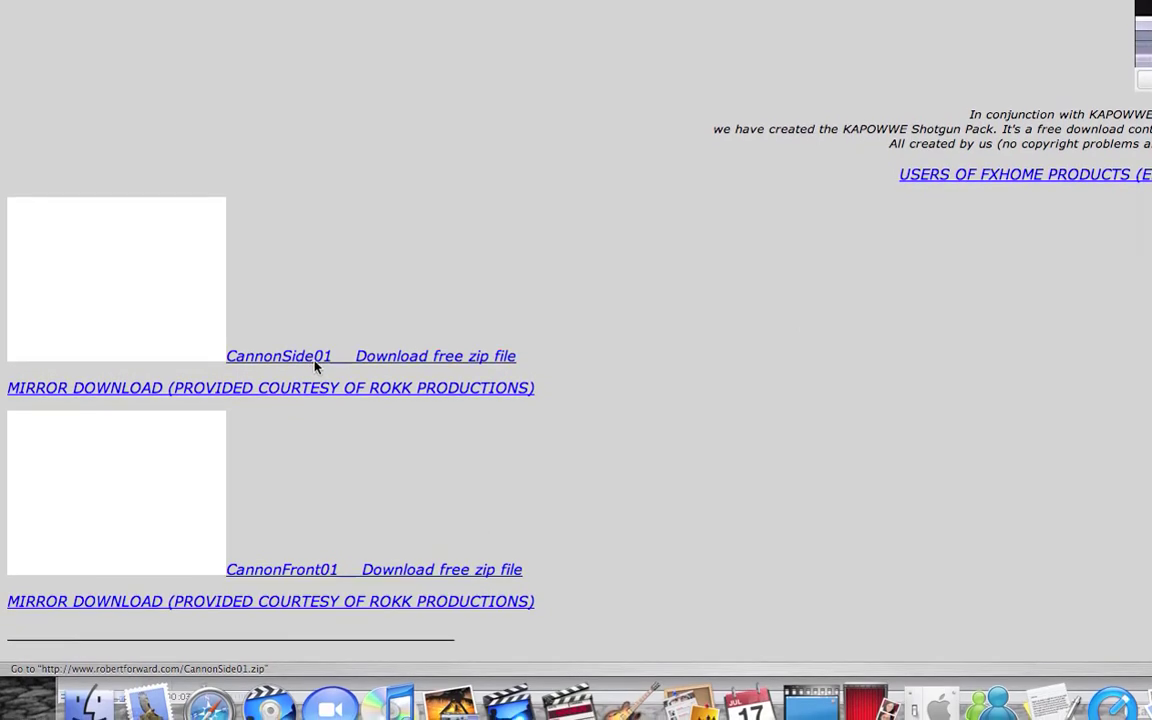
pyautogui.click(315, 368)
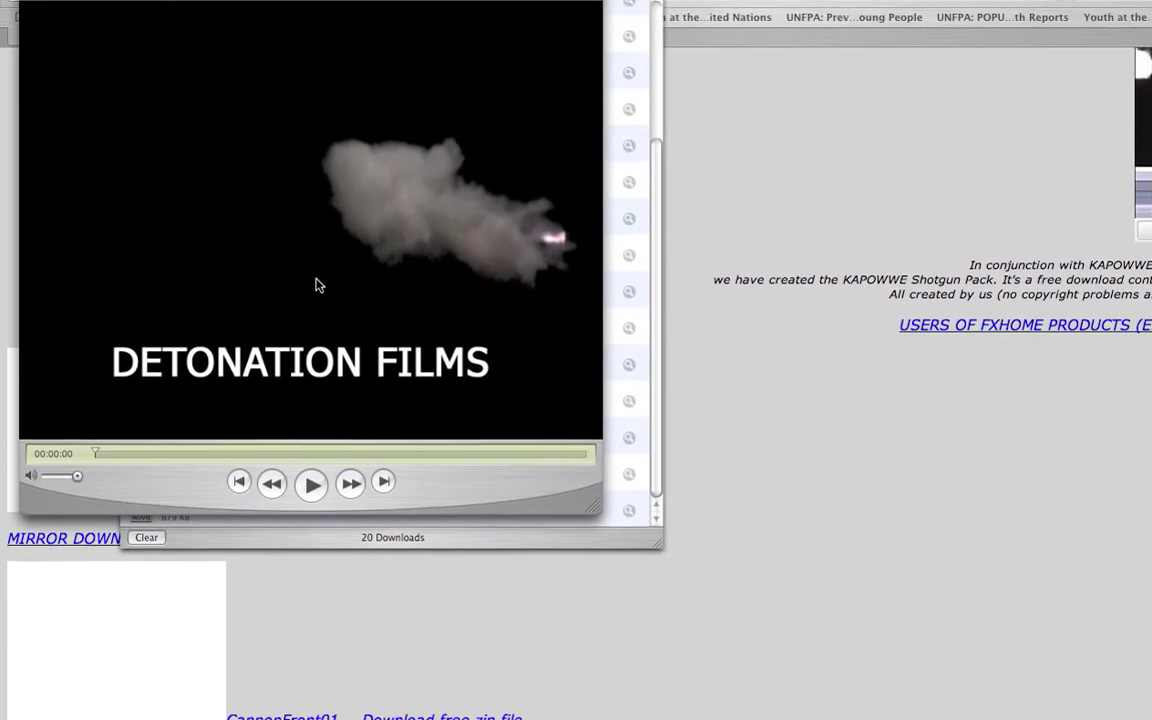
# - Play the downloaded CannonSide01a-1 movie, and close the player, Downloads and browser windows
pyautogui.click(311, 413)
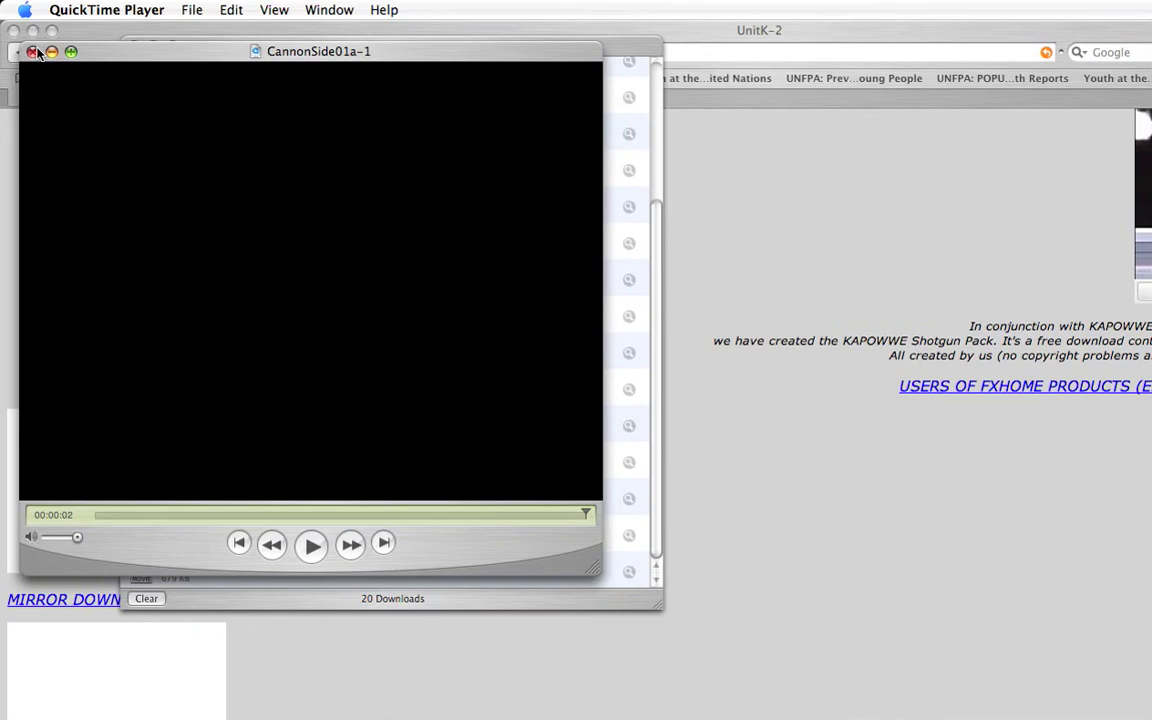
pyautogui.click(31, 52)
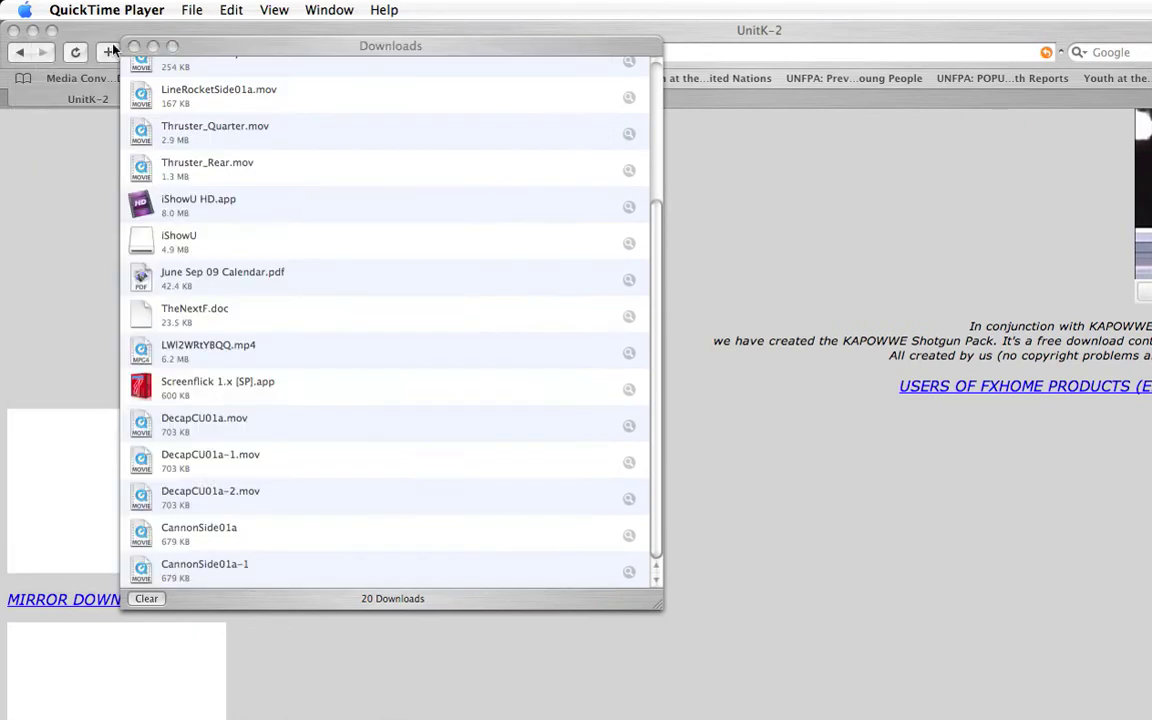
pyautogui.click(134, 47)
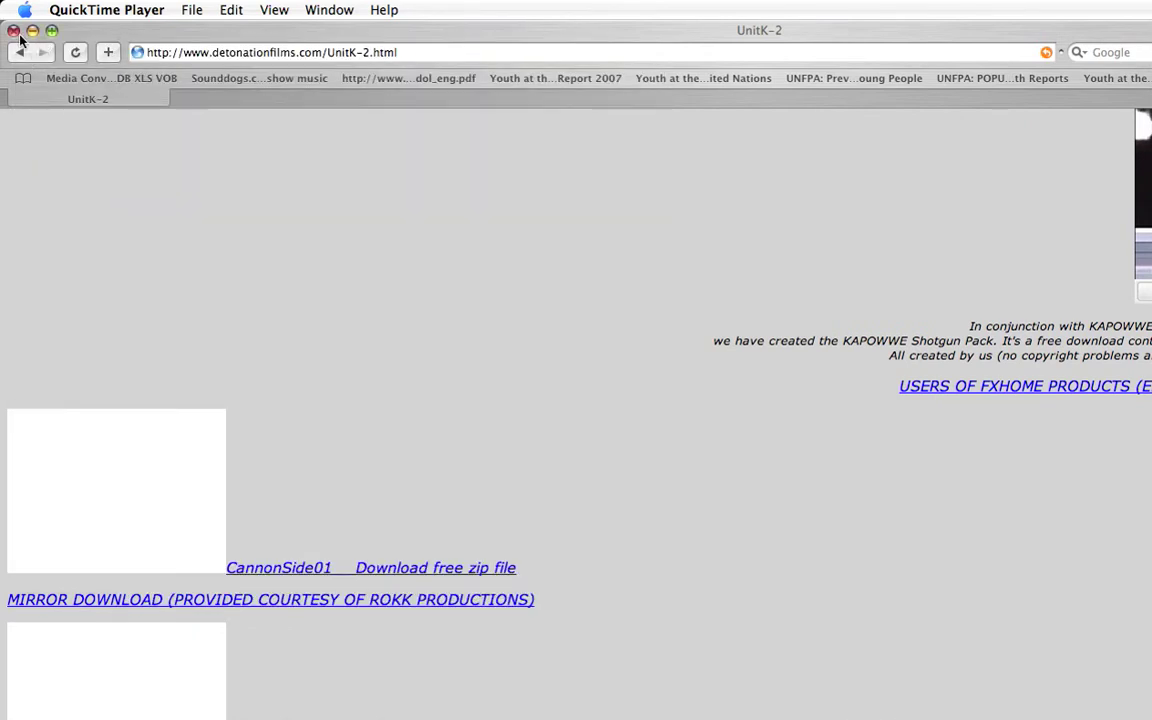
pyautogui.click(14, 32)
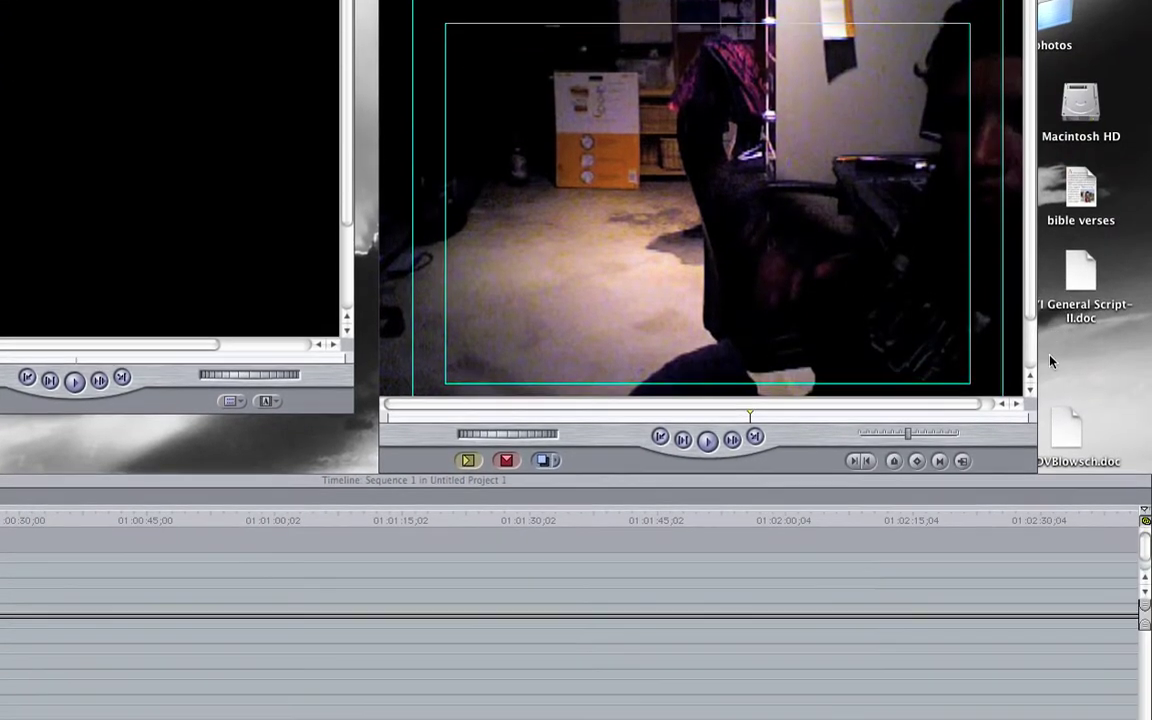
# - Move the timeline window aside to view the downloaded cannon clip on the desktop, and bring the window back
pyautogui.moveTo(1042, 482); pyautogui.dragTo(603, 444)
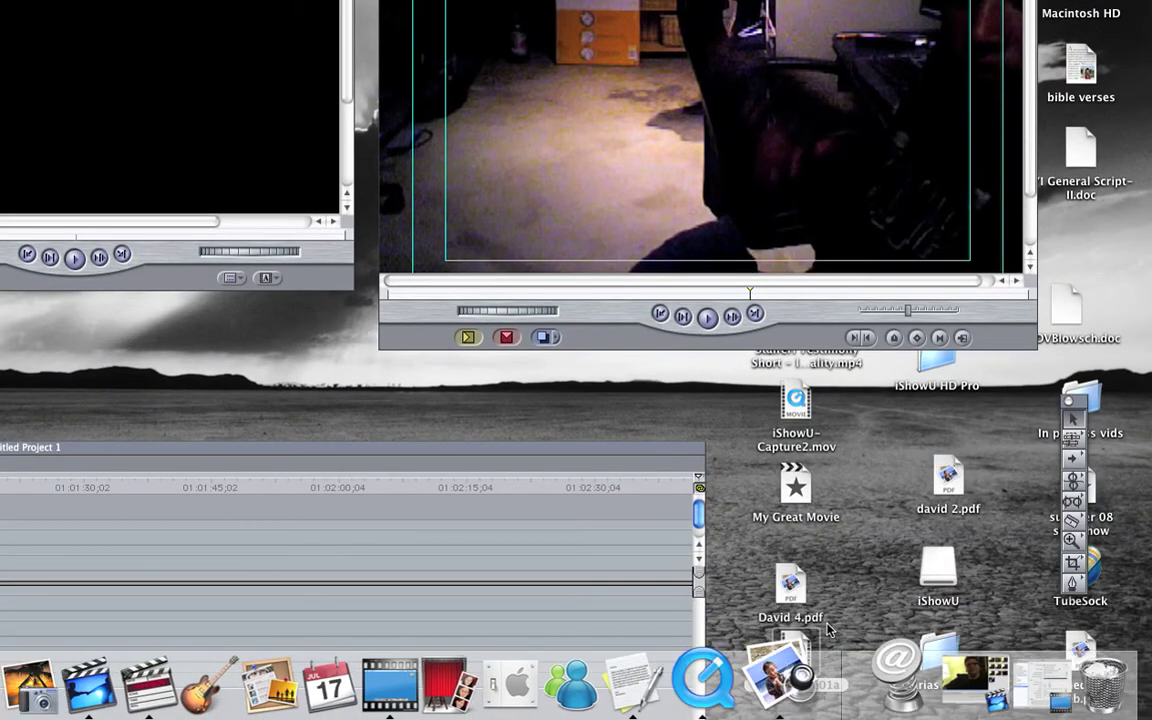
pyautogui.moveTo(805, 645)
pyautogui.mouseDown()
pyautogui.moveTo(729, 626)
pyautogui.moveTo(801, 625)
pyautogui.mouseUp()
pyautogui.moveTo(450, 446); pyautogui.dragTo(831, 352)
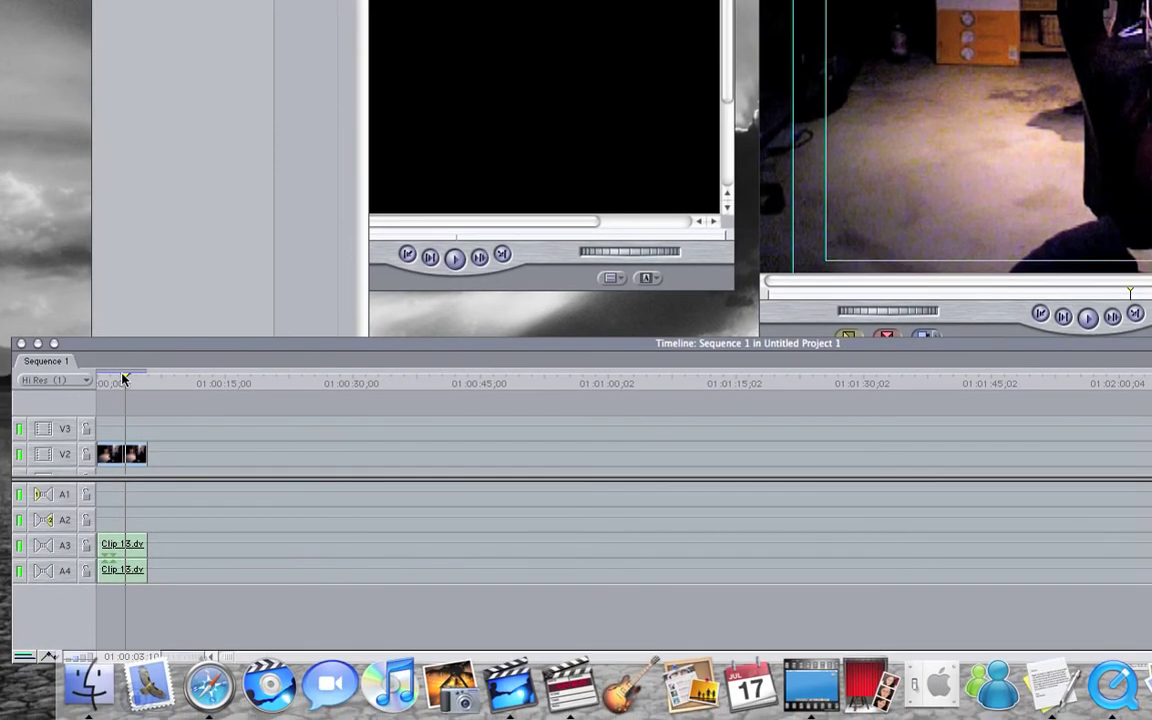
# - Play Sequence 1 from its start to review the gun footage, and return the playhead to the beginning
pyautogui.moveTo(124, 379); pyautogui.dragTo(98, 381)
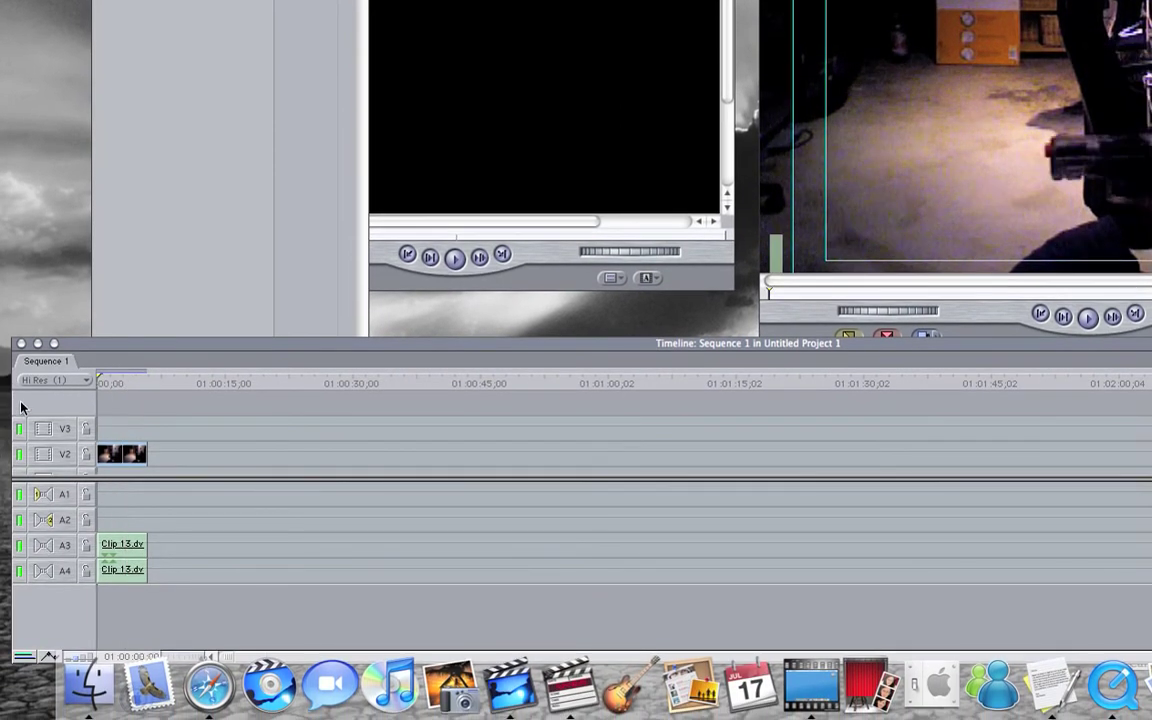
pyautogui.press('space')
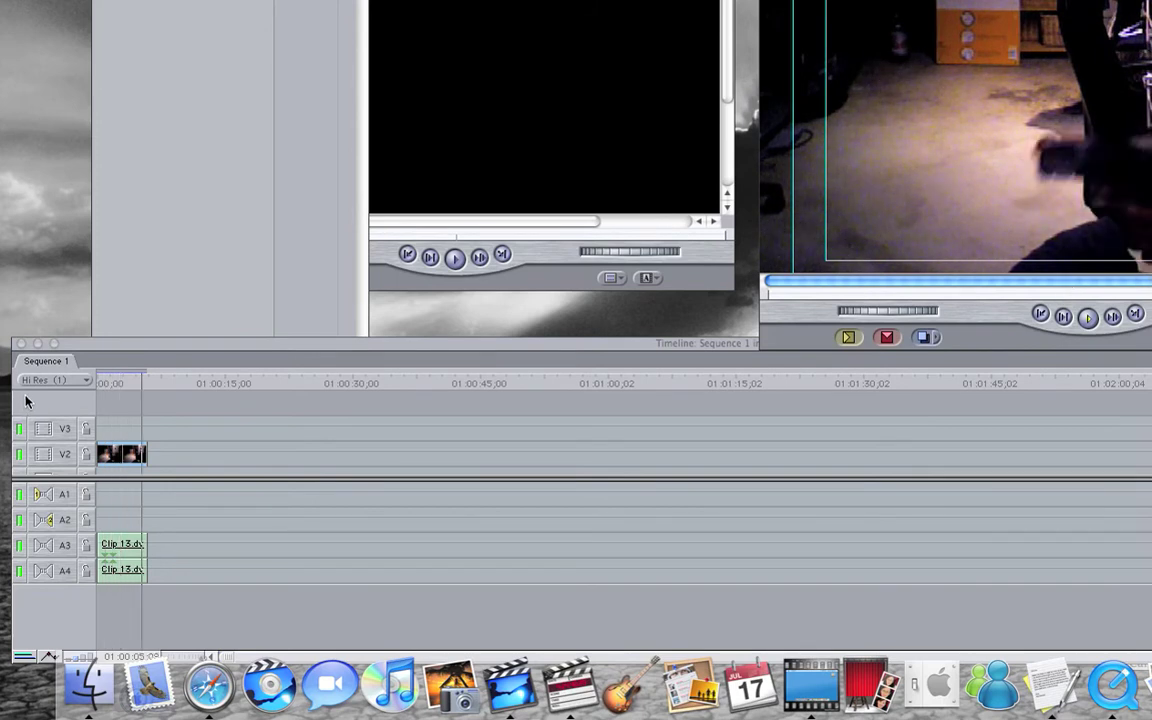
pyautogui.click(145, 376)
pyautogui.moveTo(148, 373); pyautogui.dragTo(20, 434)
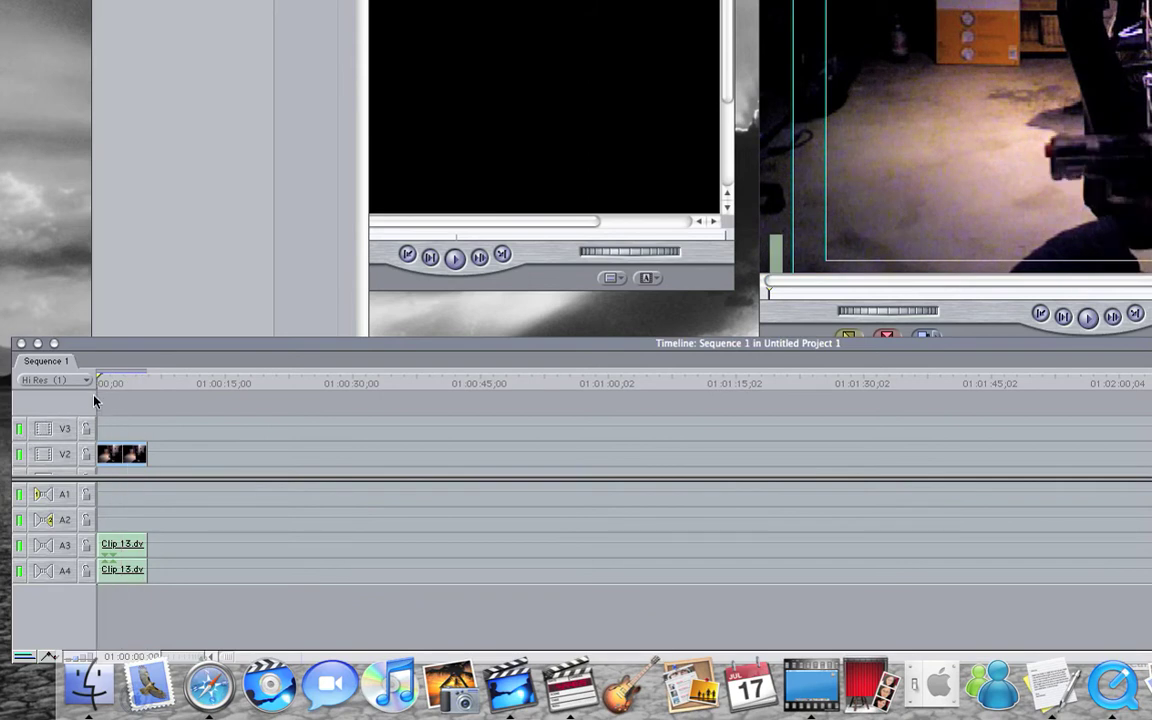
# - Place CannonSide01a.mov on video track V3 above the gun footage, starting at 01:00:01;09
pyautogui.moveTo(94, 395); pyautogui.dragTo(108, 399)
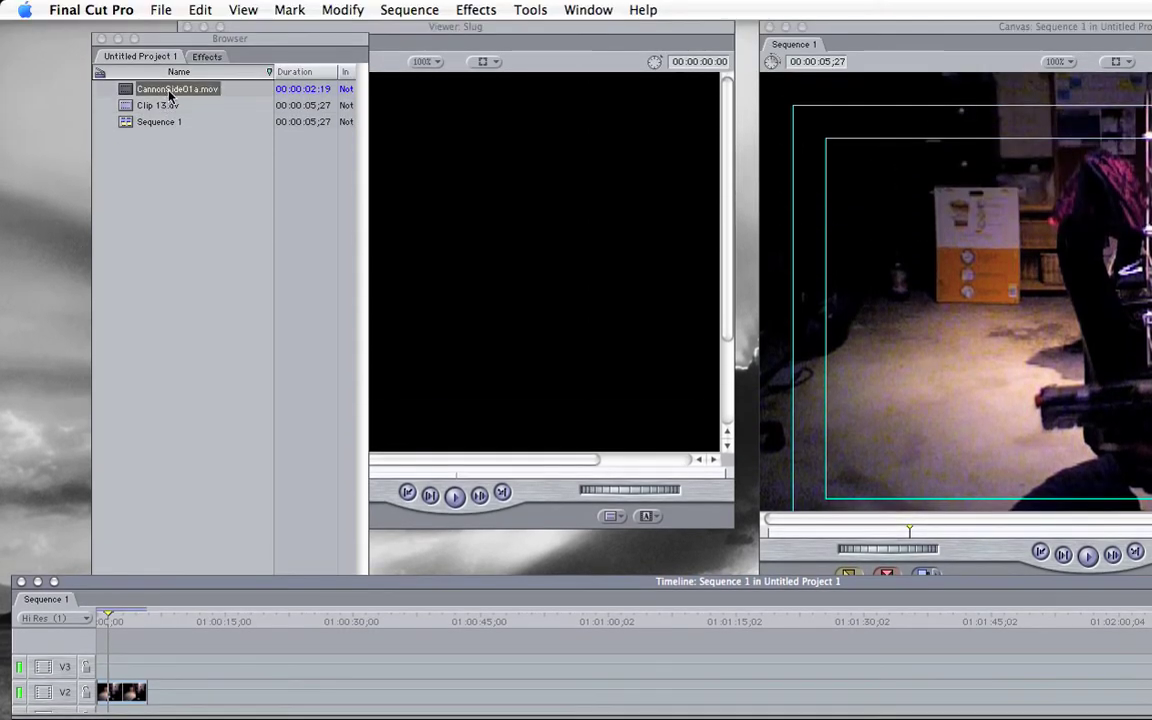
pyautogui.moveTo(170, 93); pyautogui.dragTo(120, 650)
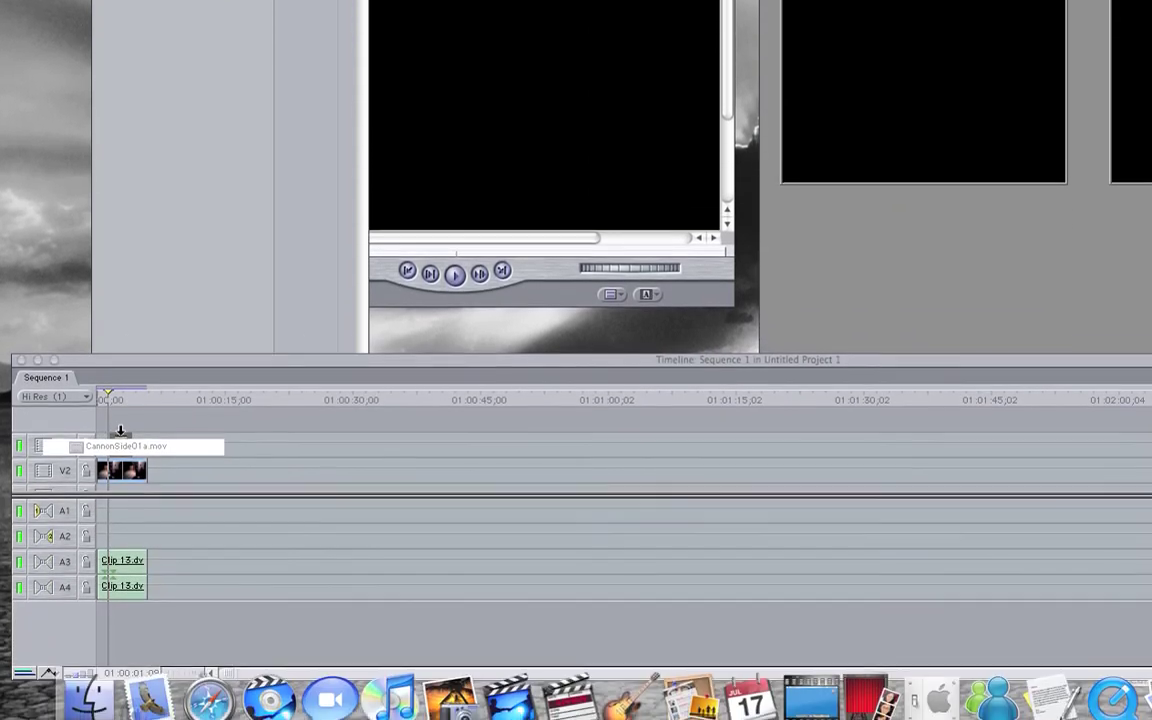
pyautogui.moveTo(120, 431)
pyautogui.mouseDown()
pyautogui.moveTo(119, 446)
pyautogui.moveTo(120, 431)
pyautogui.mouseUp()
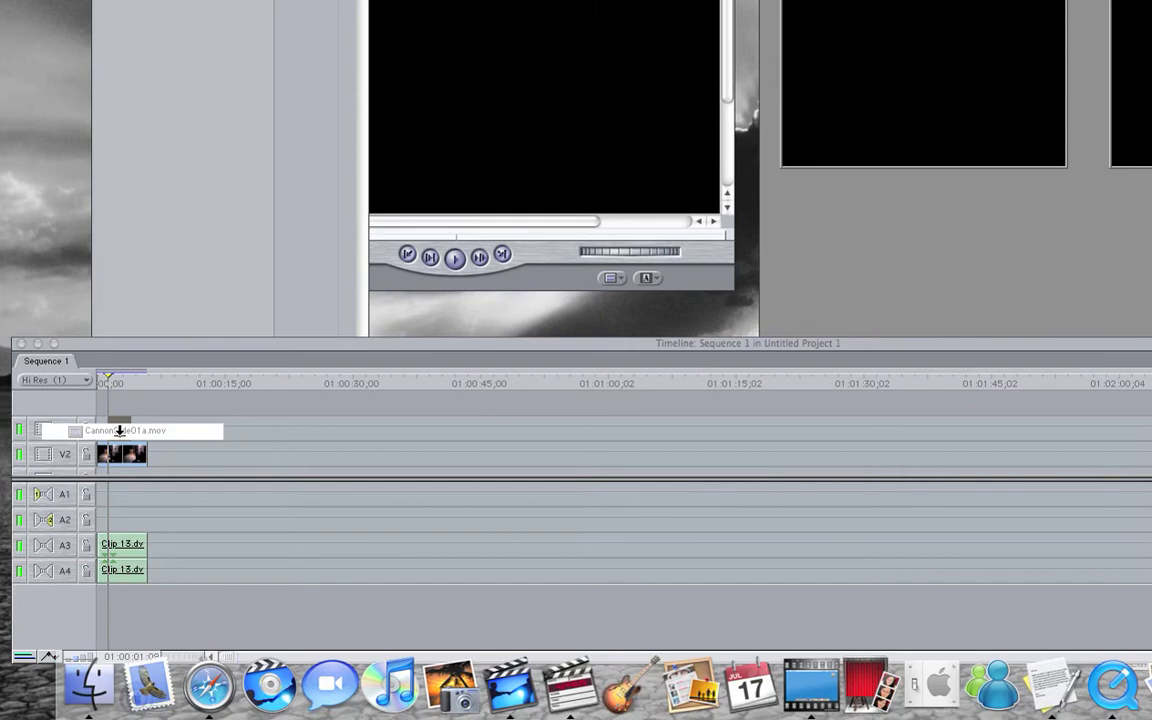
pyautogui.press('F9')
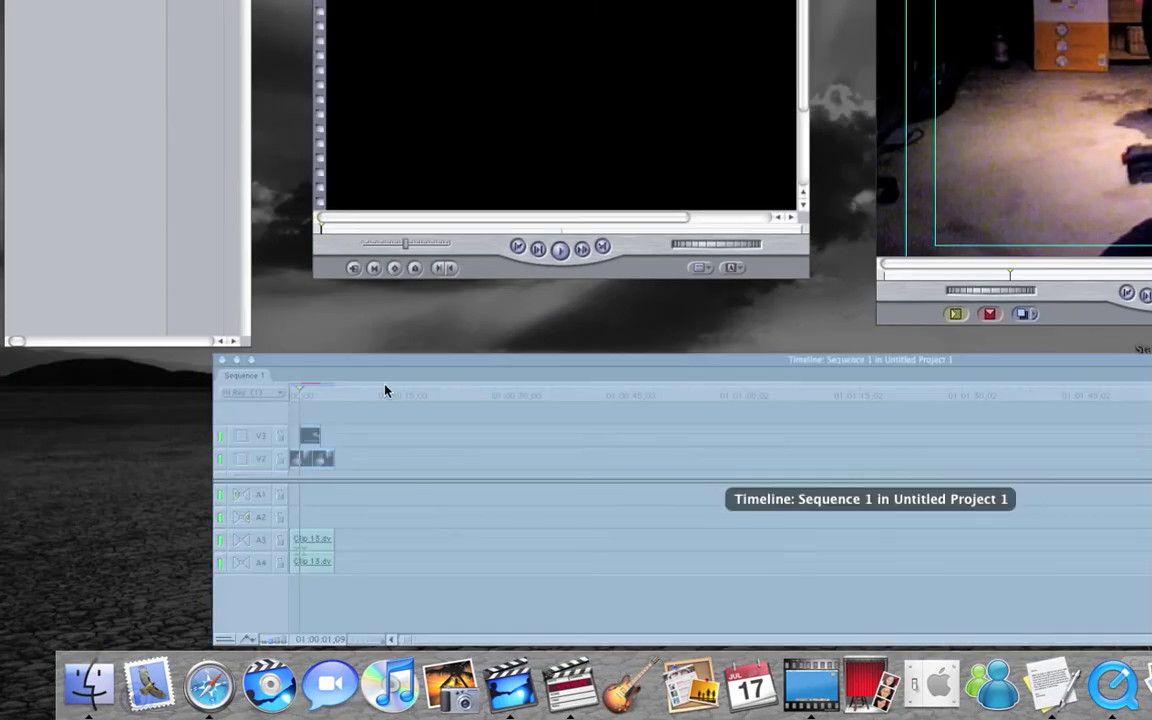
pyautogui.click(385, 391)
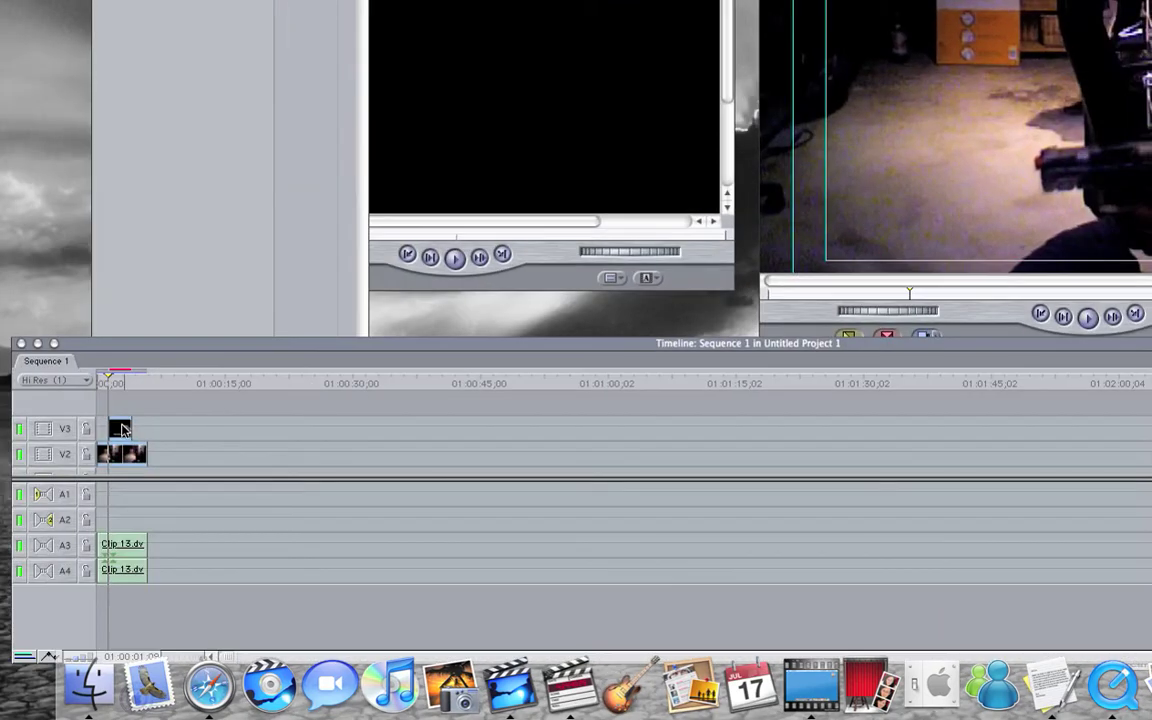
# - Play the sequence from just before the cannon clip to preview it over the gun footage, and return the playhead to the beginning
pyautogui.moveTo(110, 387); pyautogui.dragTo(107, 388)
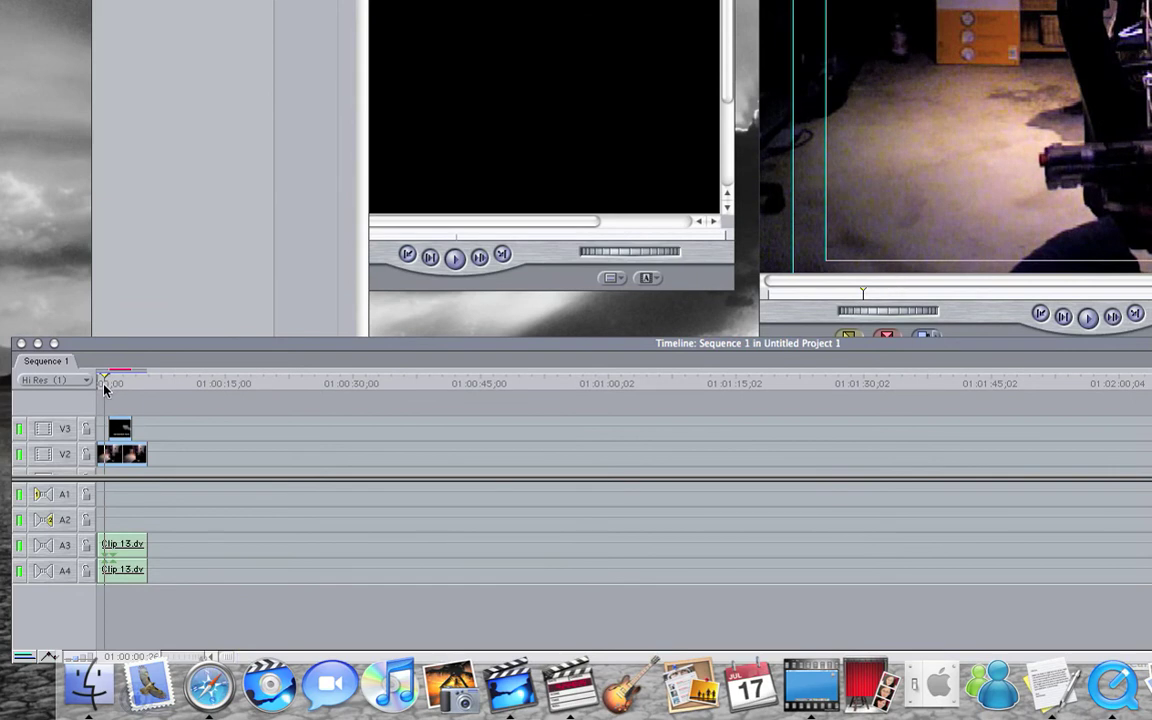
pyautogui.press('space')
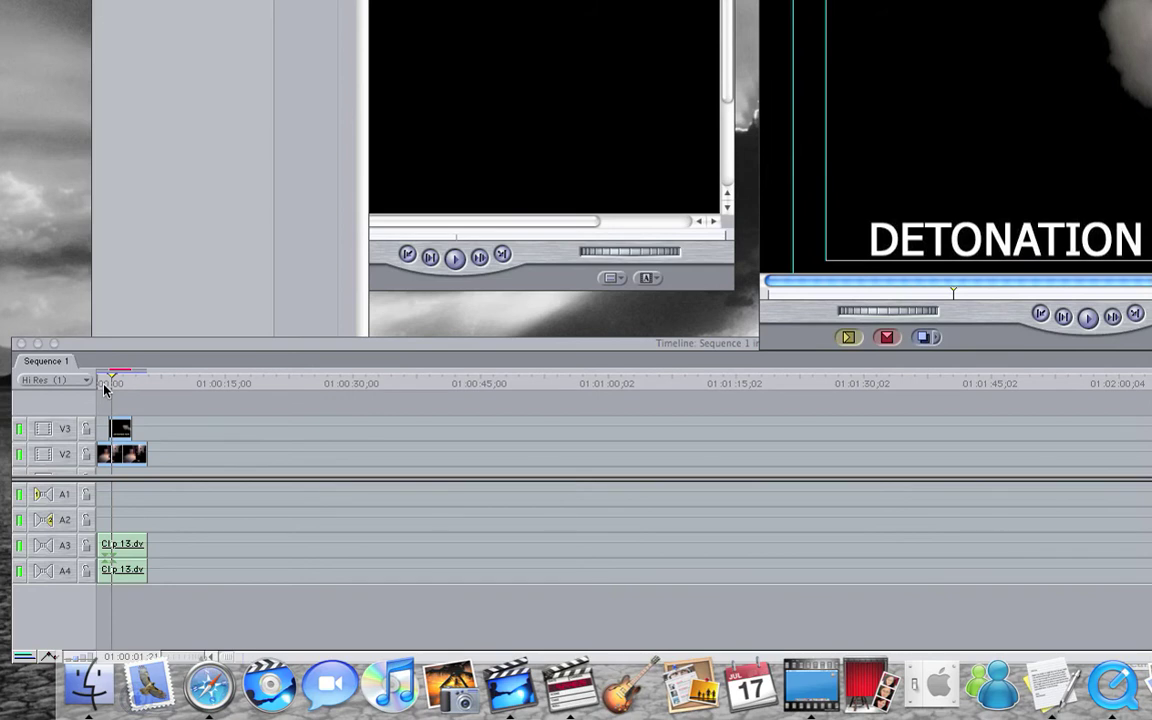
pyautogui.moveTo(114, 380); pyautogui.dragTo(61, 410)
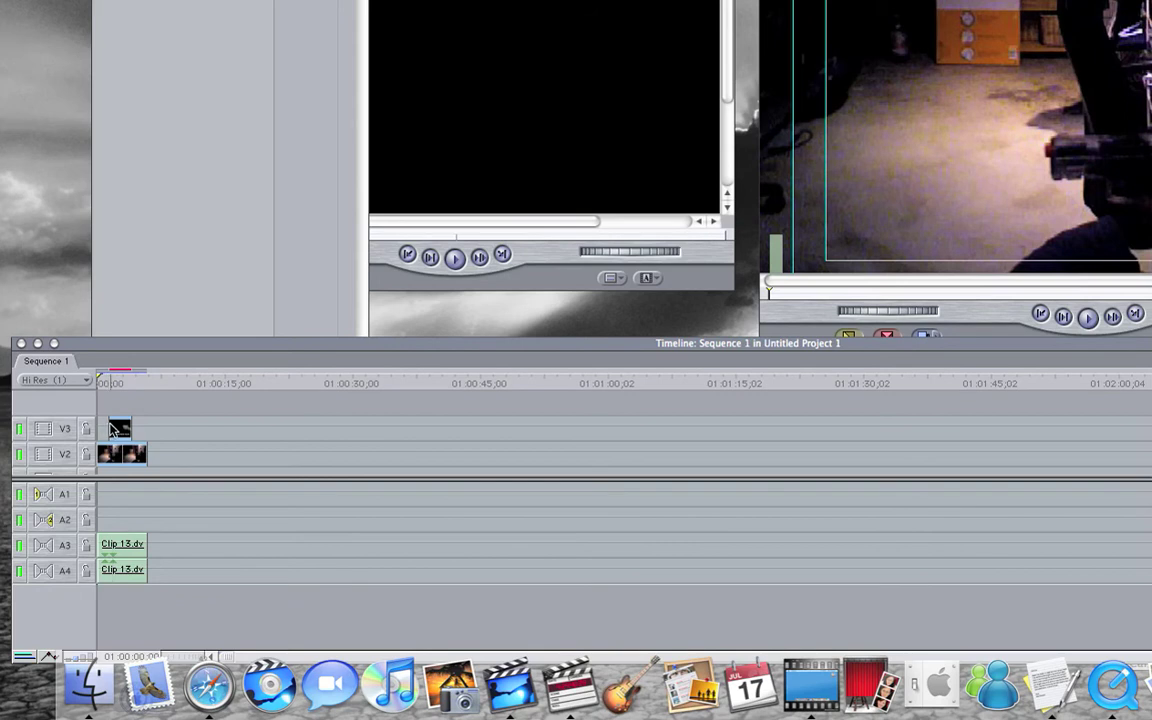
# - Trim the cannon clip on V3 to 2 seconds, shift it slightly earlier to match the gunshot, and park the playhead on its smoke
pyautogui.moveTo(113, 428); pyautogui.dragTo(116, 424)
pyautogui.moveTo(100, 380); pyautogui.dragTo(111, 385)
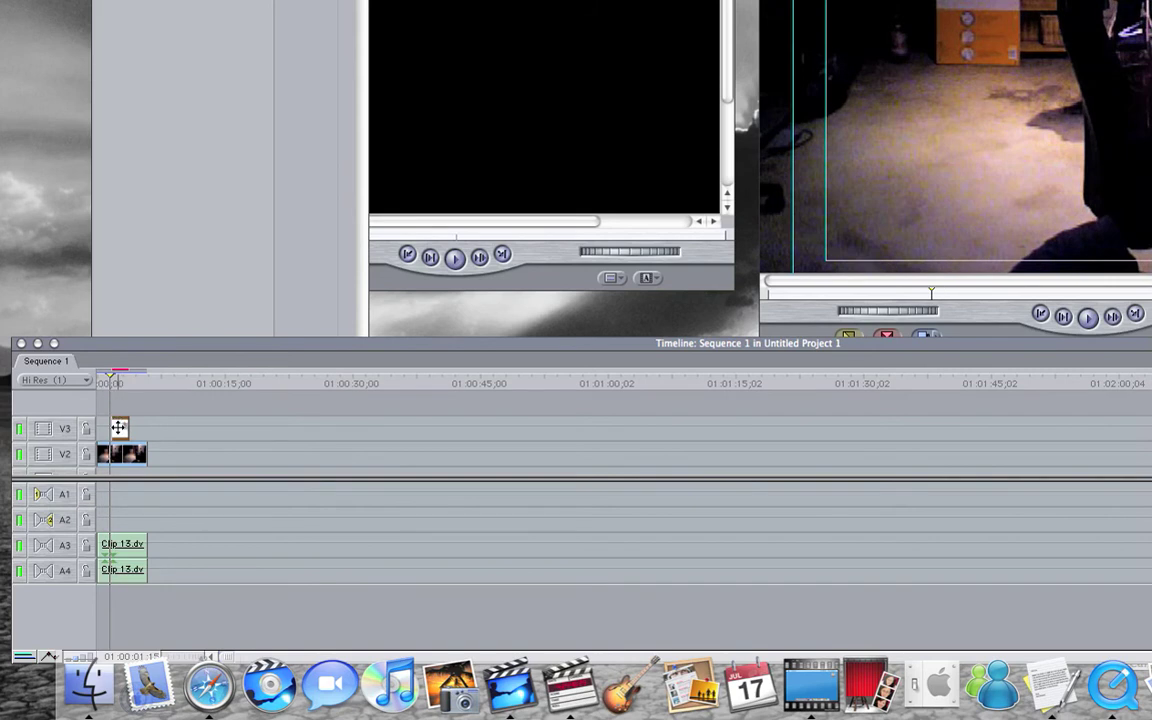
pyautogui.moveTo(118, 428); pyautogui.dragTo(105, 400)
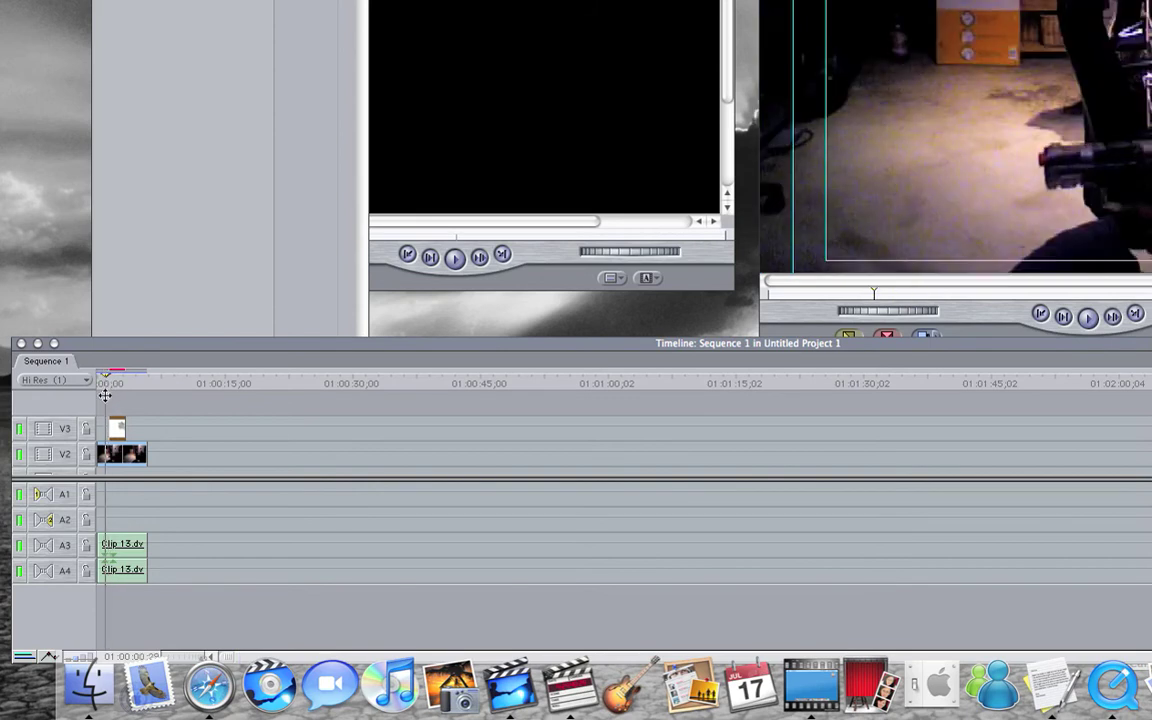
pyautogui.moveTo(105, 380); pyautogui.dragTo(113, 383)
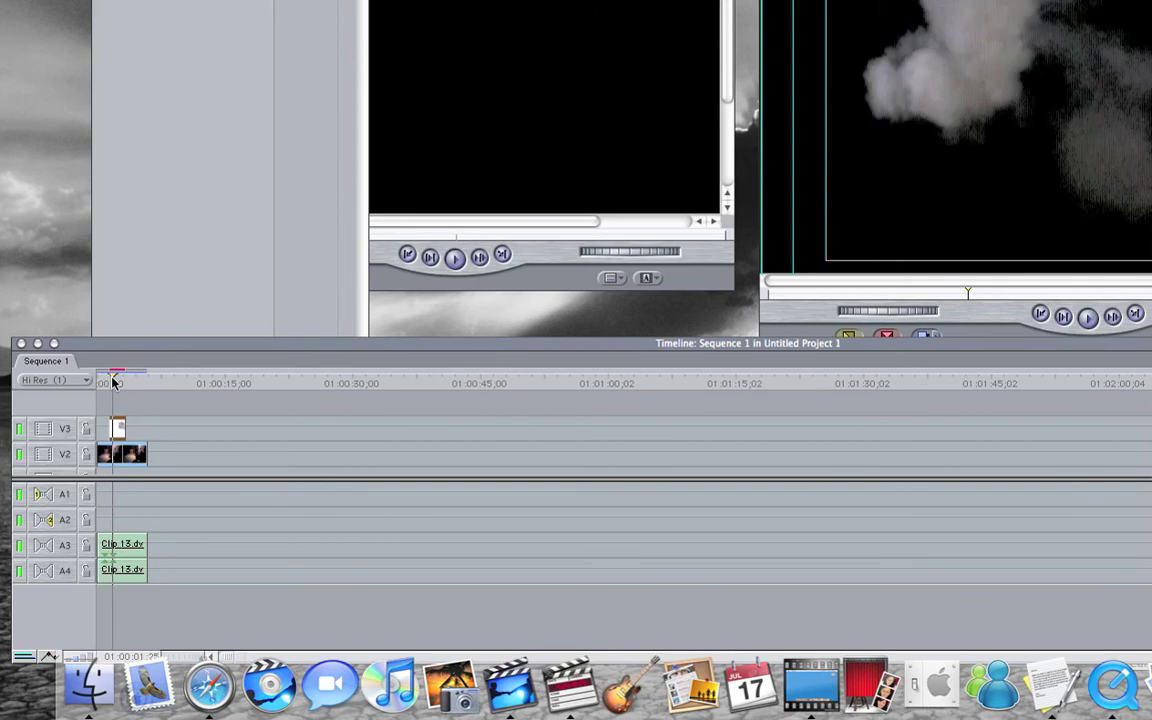
# - Set the composite mode of CannonSide01a.mov on V3 to Screen
pyautogui.rightClick(117, 438)
pyautogui.moveTo(190, 620)
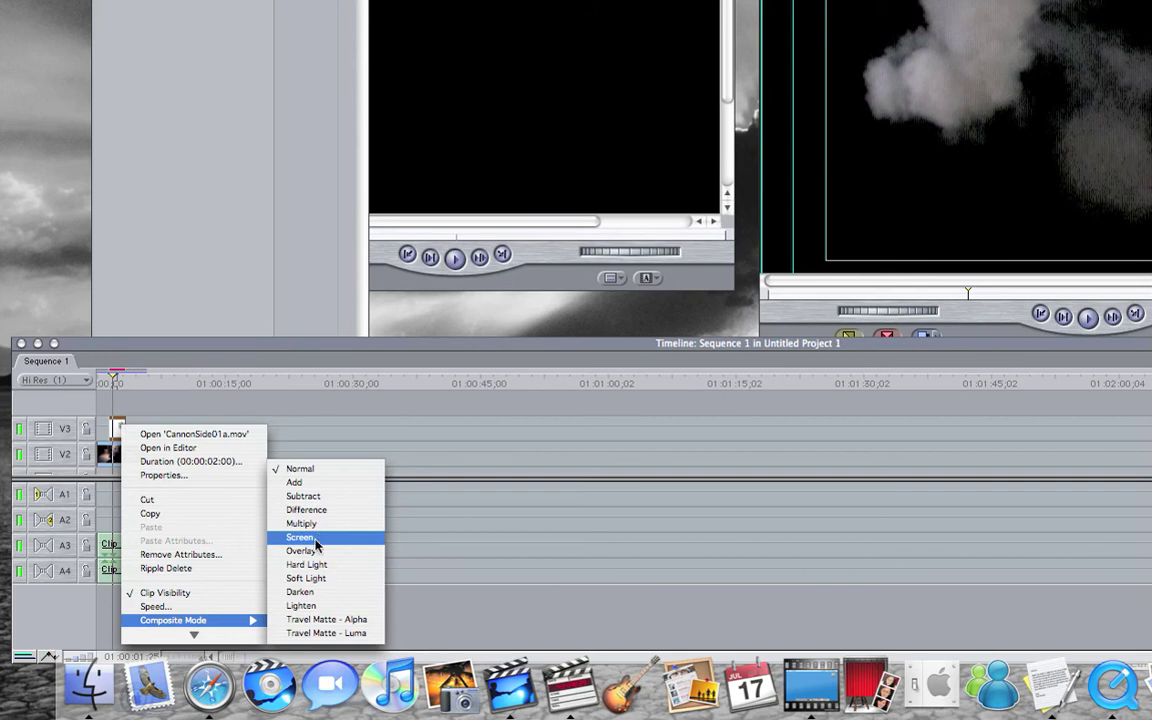
pyautogui.click(300, 537)
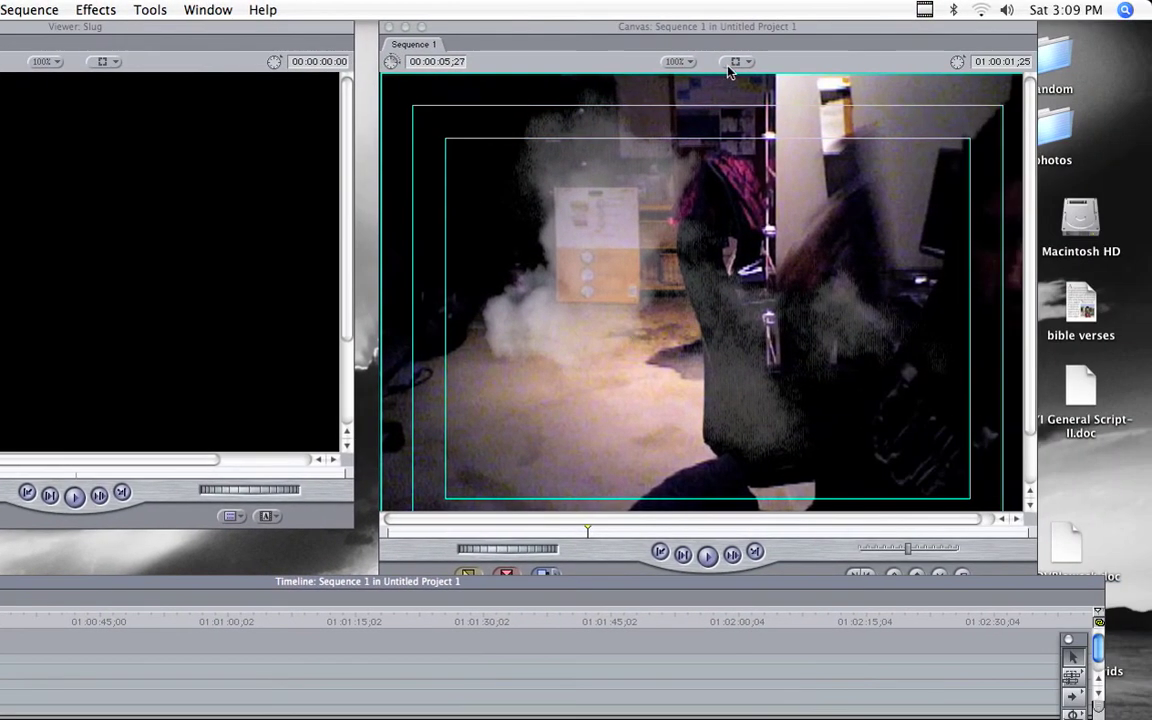
# - Show the canvas as Image+Wireframe and reposition the cannon clip so its blast lines up with the gun's muzzle, checking neighbouring frames
pyautogui.click(733, 63)
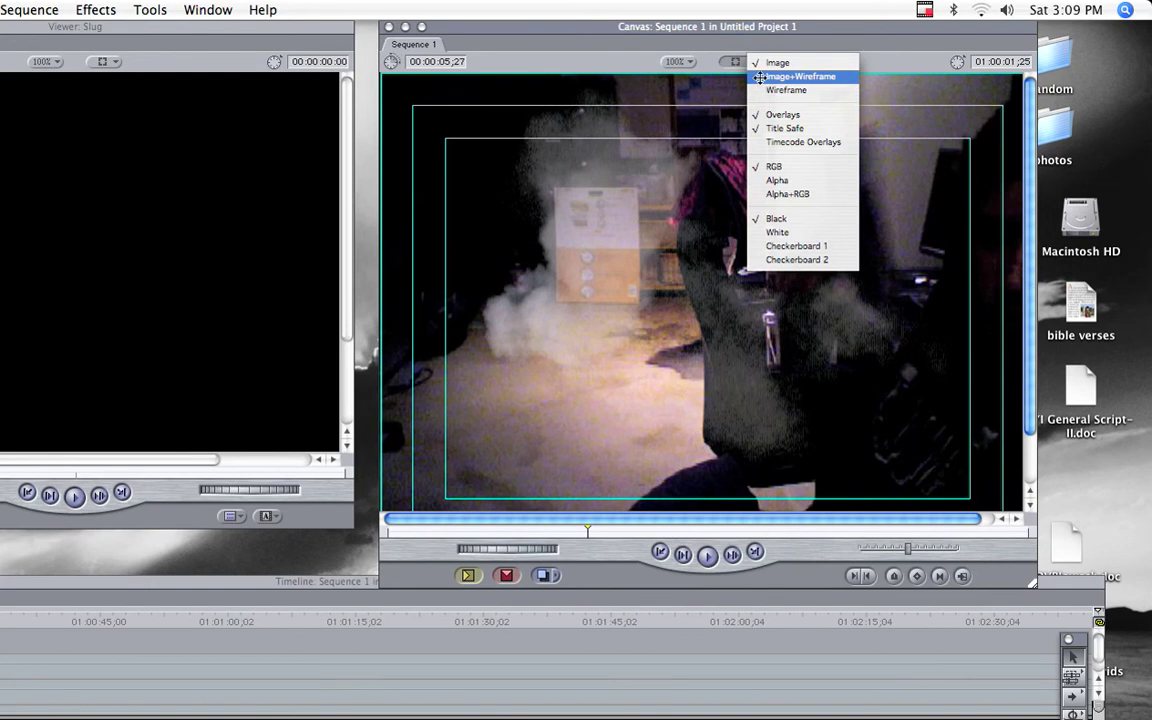
pyautogui.click(760, 77)
pyautogui.moveTo(790, 343); pyautogui.dragTo(670, 443)
pyautogui.moveTo(670, 378); pyautogui.dragTo(635, 331)
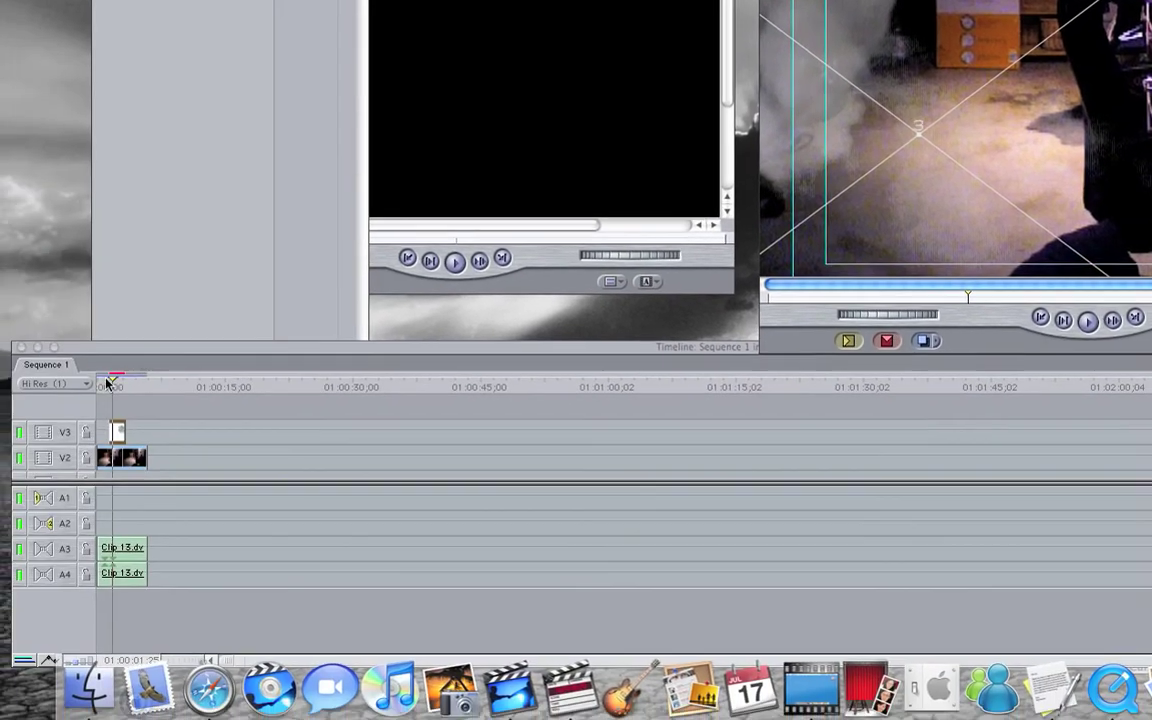
pyautogui.click(107, 383)
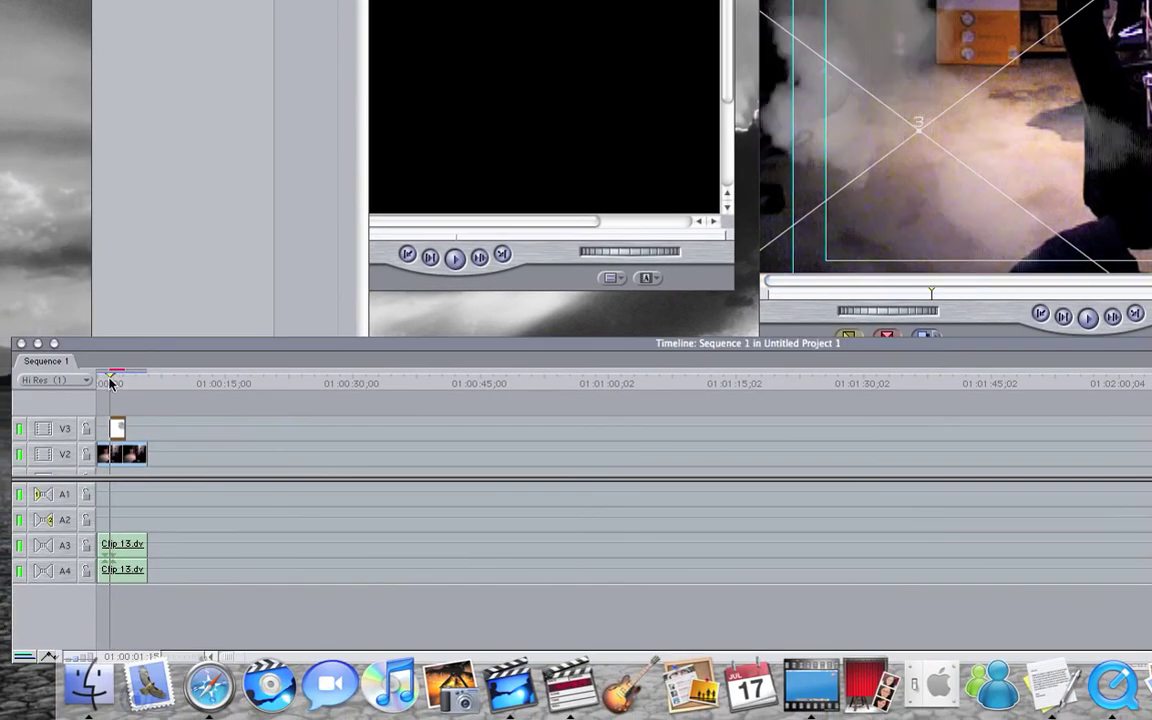
pyautogui.moveTo(109, 379); pyautogui.dragTo(110, 393)
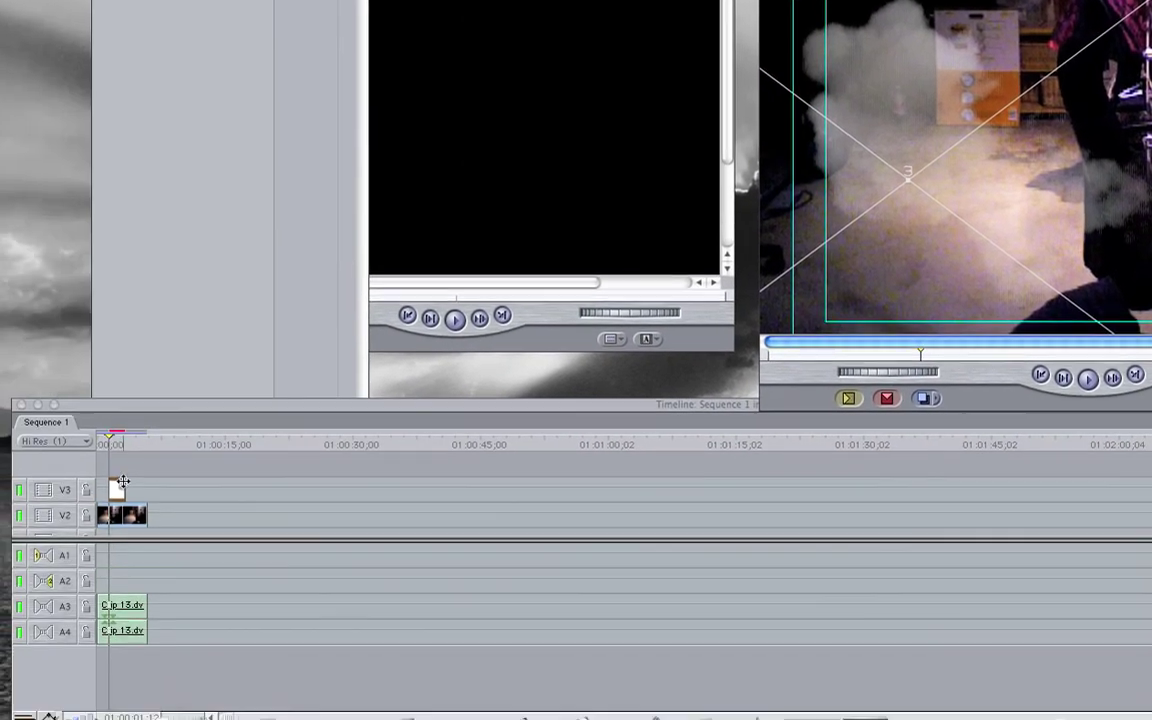
# - Select all clips in Sequence 1 and render the composited section
pyautogui.moveTo(20, 523); pyautogui.dragTo(30, 583)
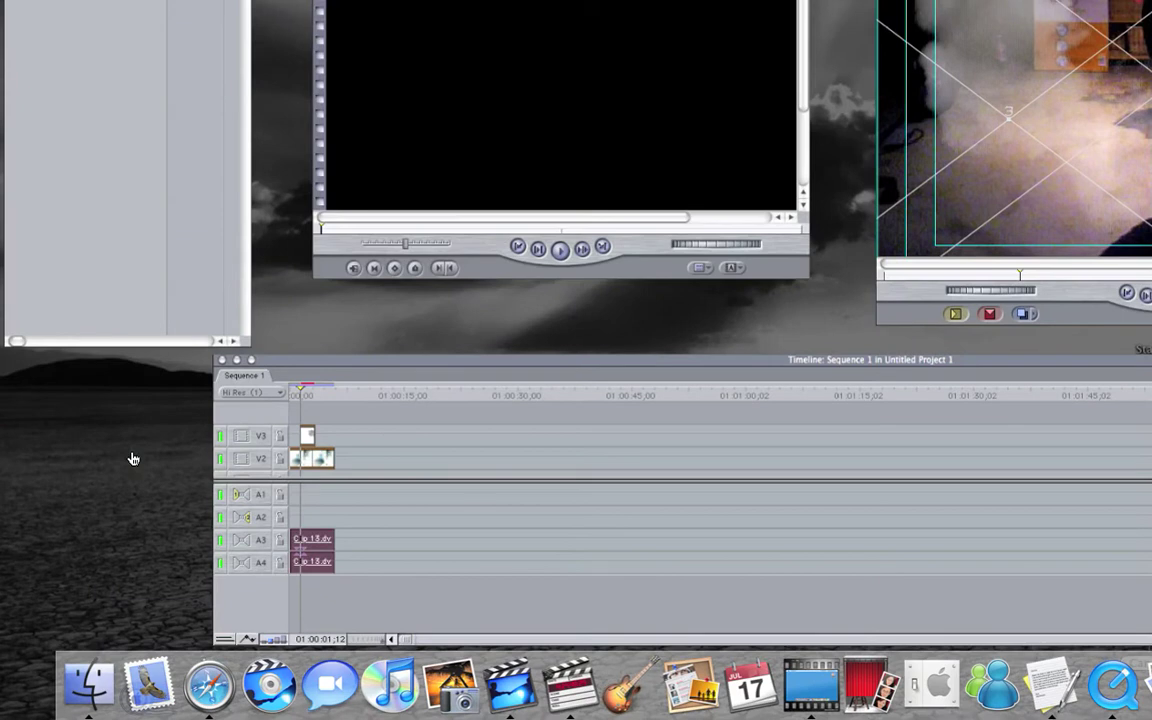
pyautogui.click(350, 442)
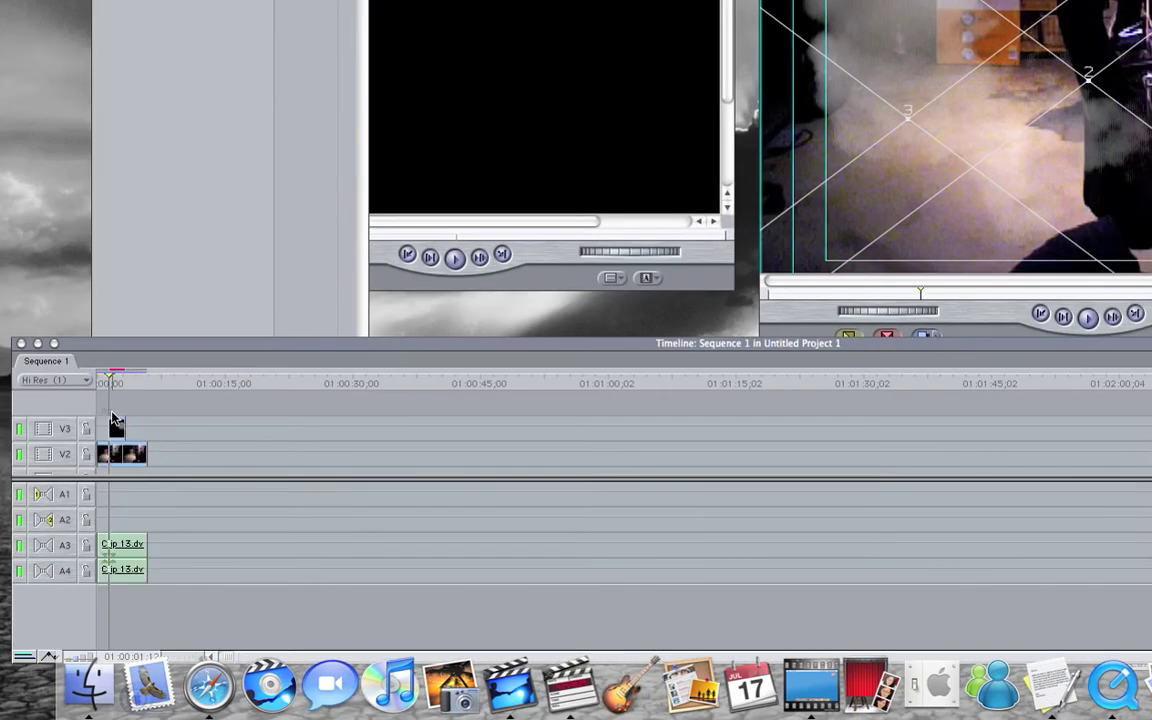
pyautogui.hotkey('alt', 'r')
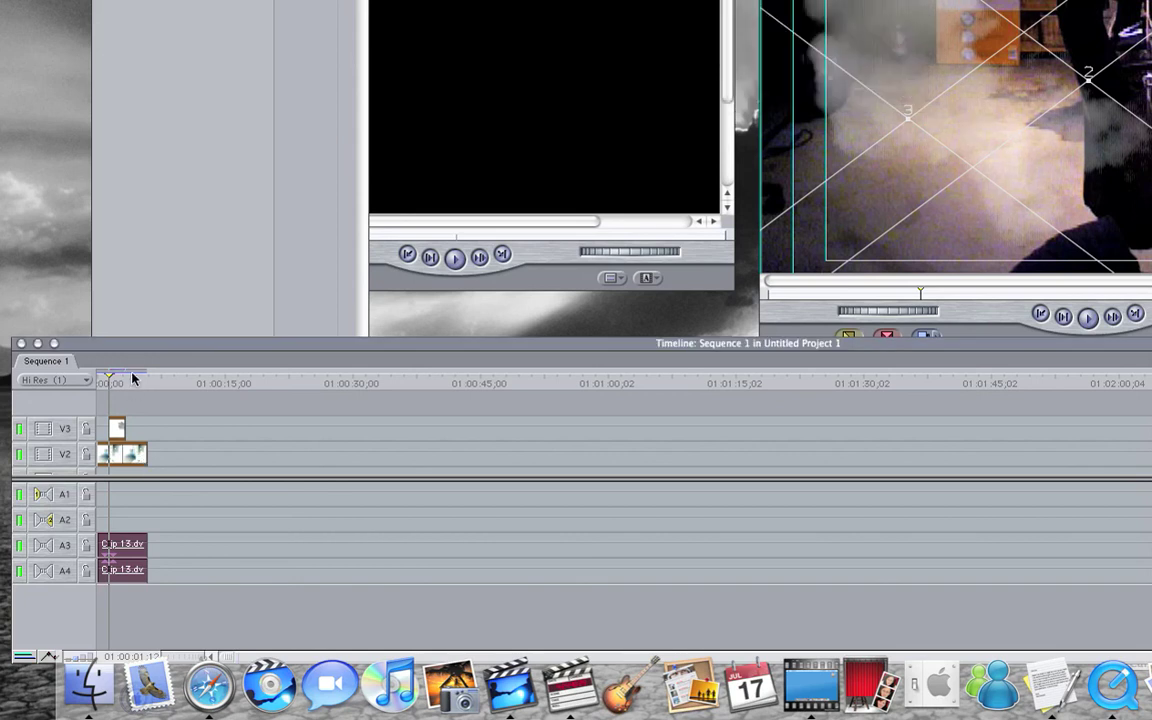
# - Return the playhead to the start of the sequence and set the canvas display back to Image without the wireframe
pyautogui.moveTo(113, 379); pyautogui.dragTo(33, 410)
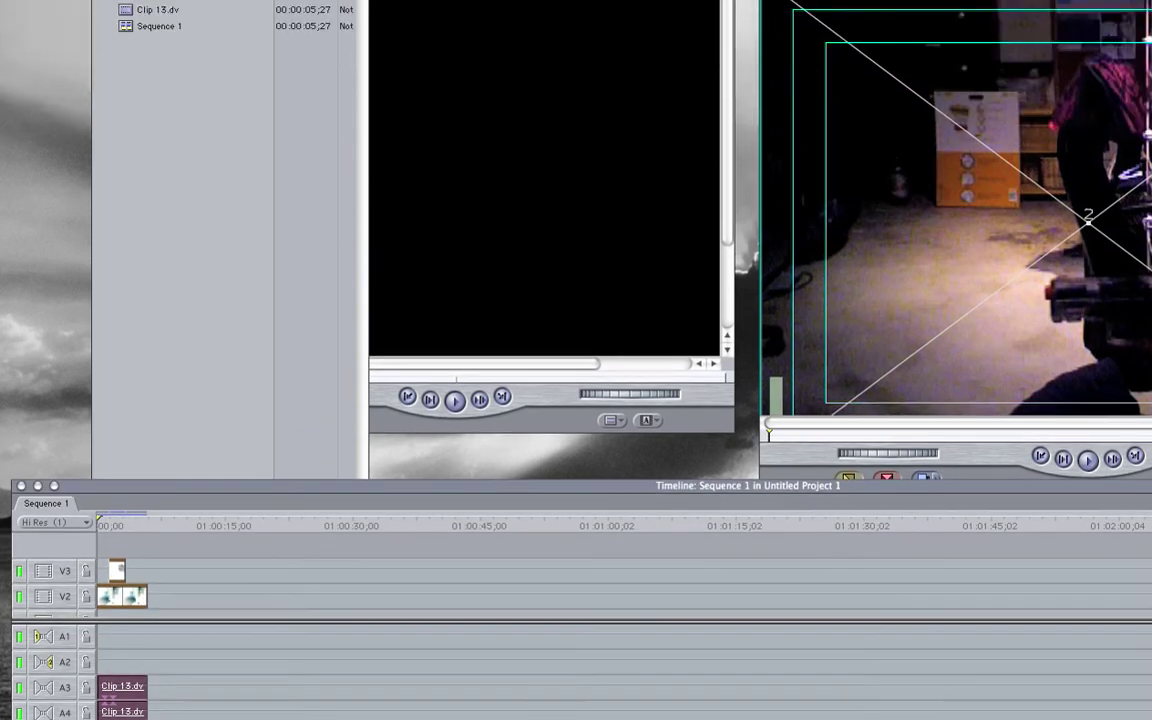
pyautogui.click(972, 62)
pyautogui.click(865, 63)
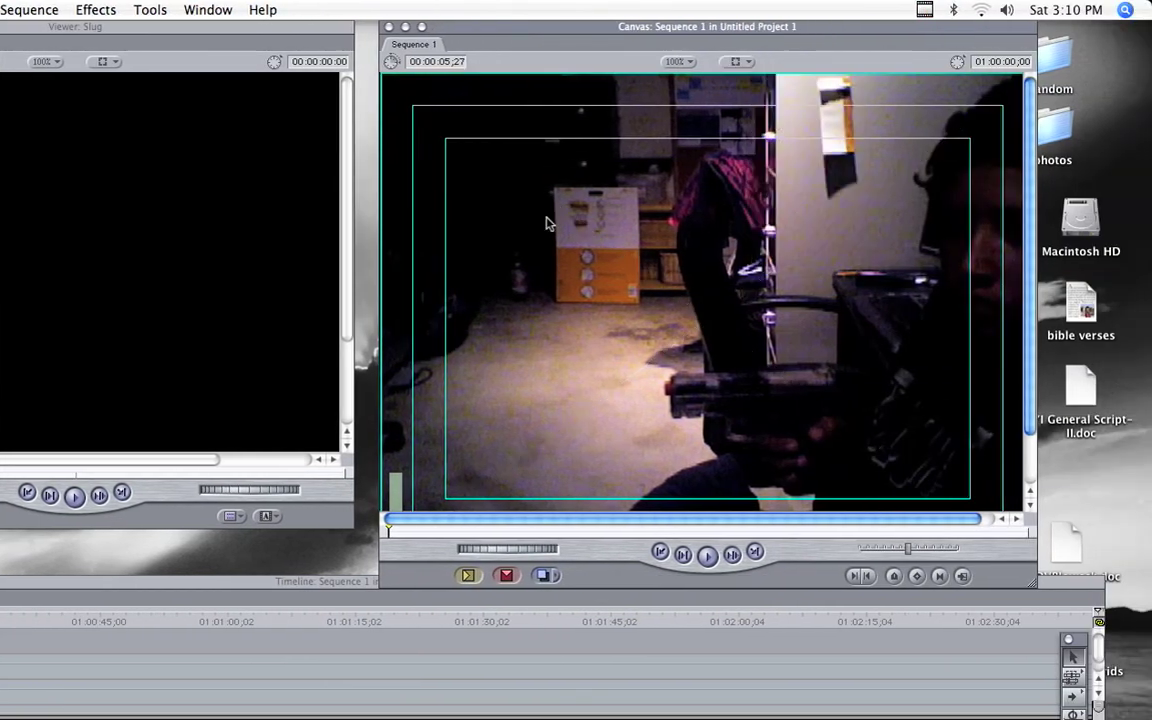